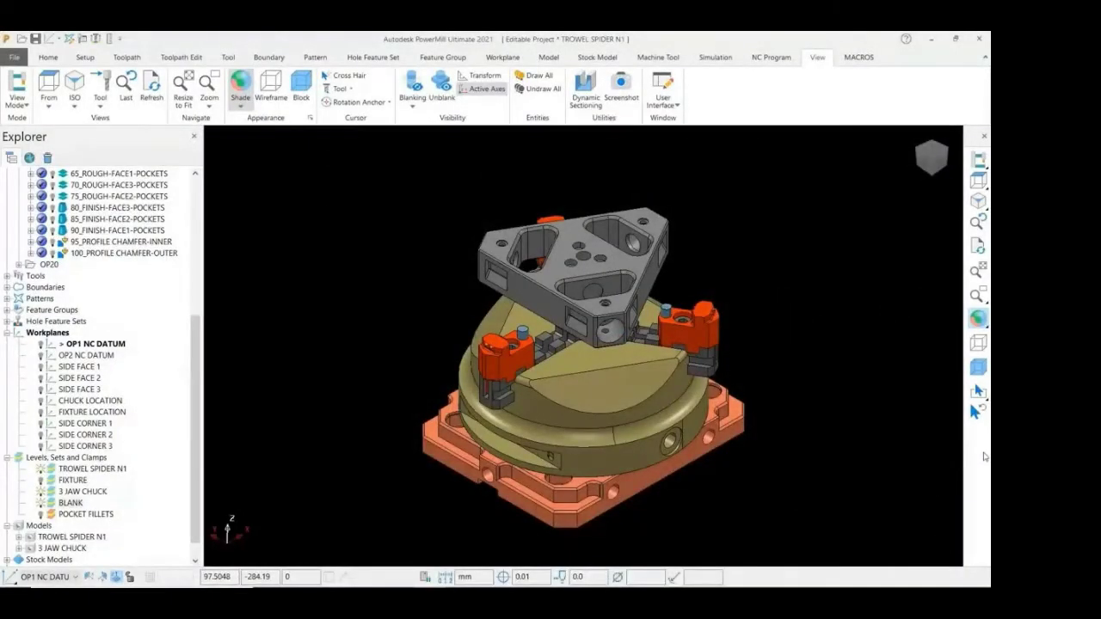
# Step: View the shaded Trowel Spider N1 part in its chuck with the OP1 NC DATUM workplane active
pyautogui.press('alt')
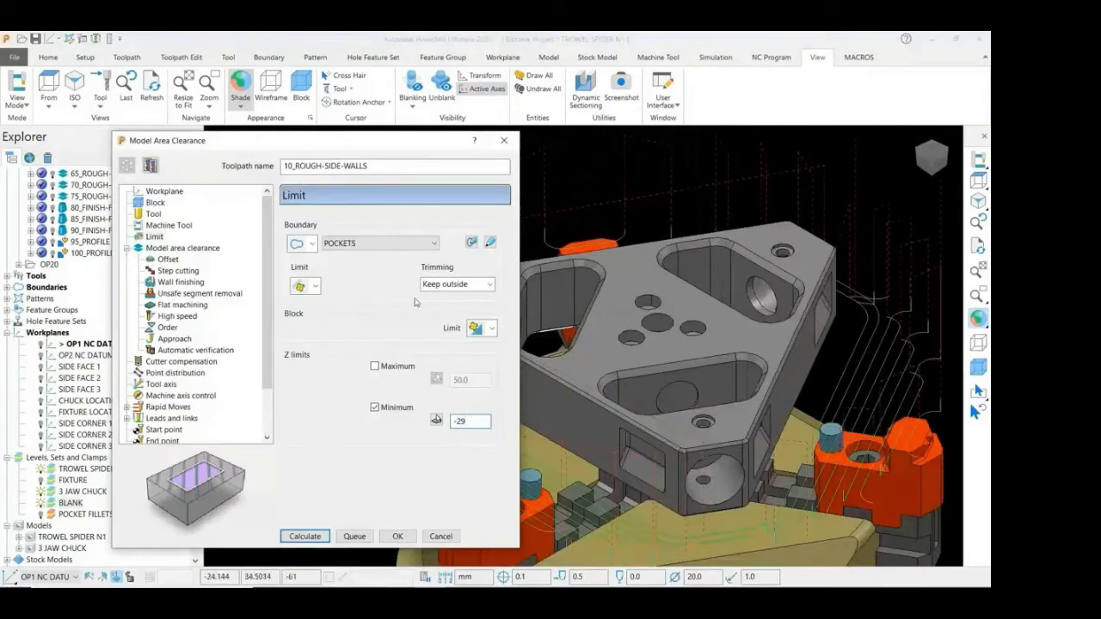
# Step: Keep POCKETS as the limiting boundary in the Model Area Clearance toolpath
pyautogui.click(410, 244)
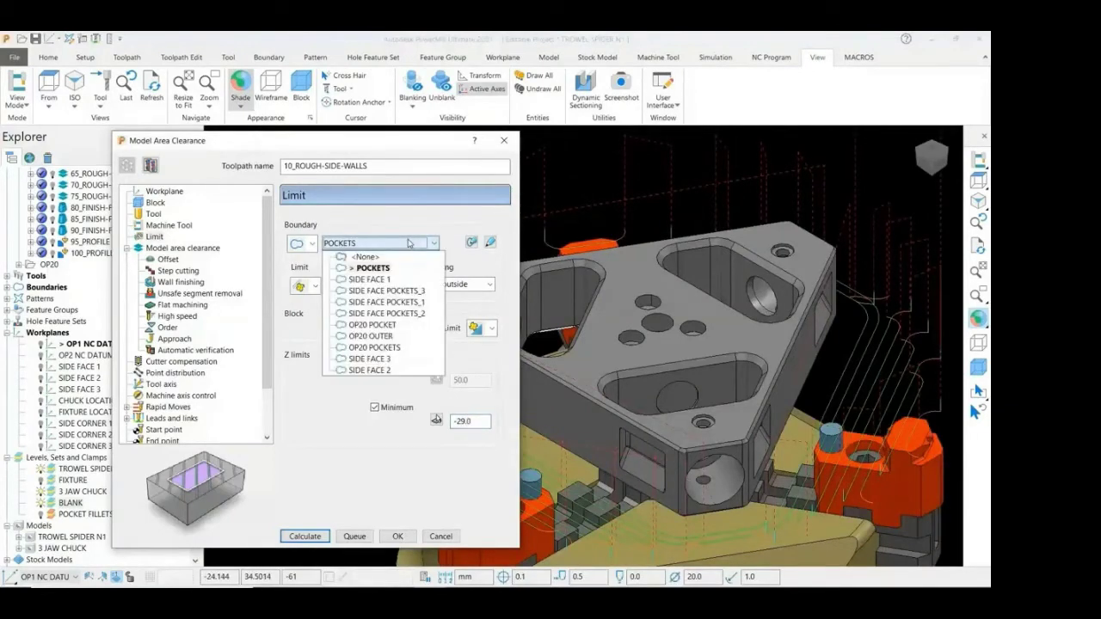
pyautogui.click(382, 271)
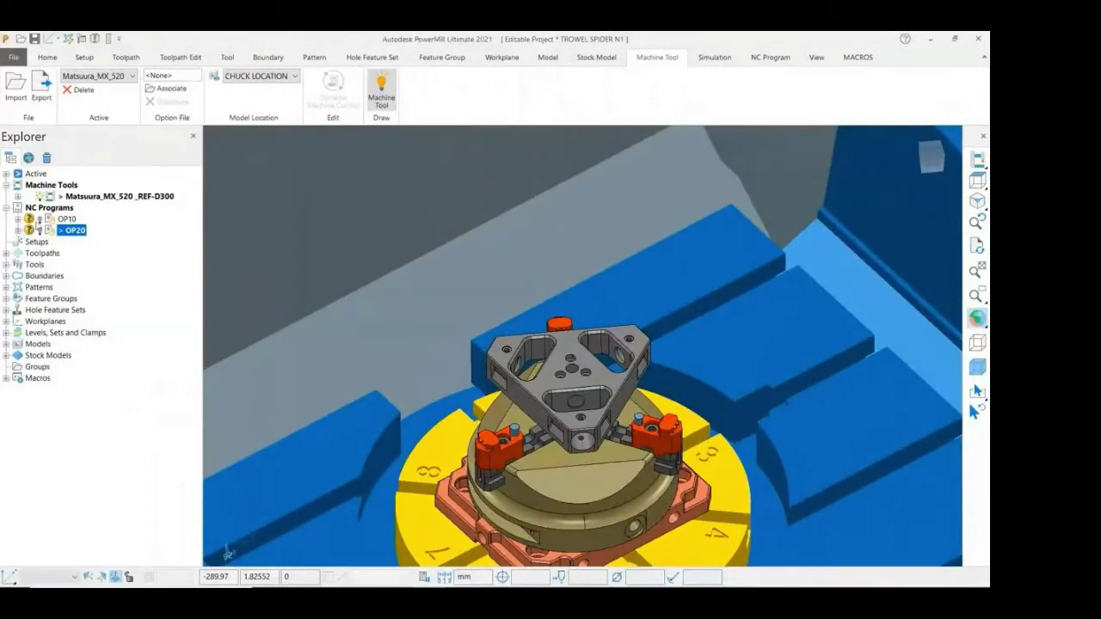
# Step: Display the OP10 toolpaths, bring up its program options, and hide the OP20 toolpaths
pyautogui.click(40, 221)
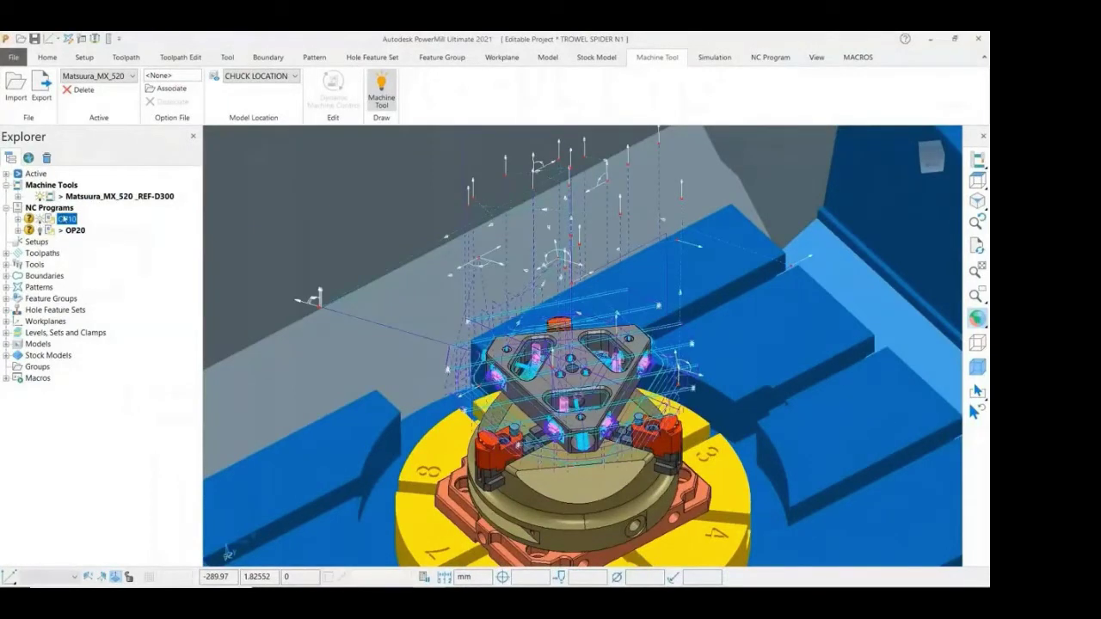
pyautogui.rightClick(66, 221)
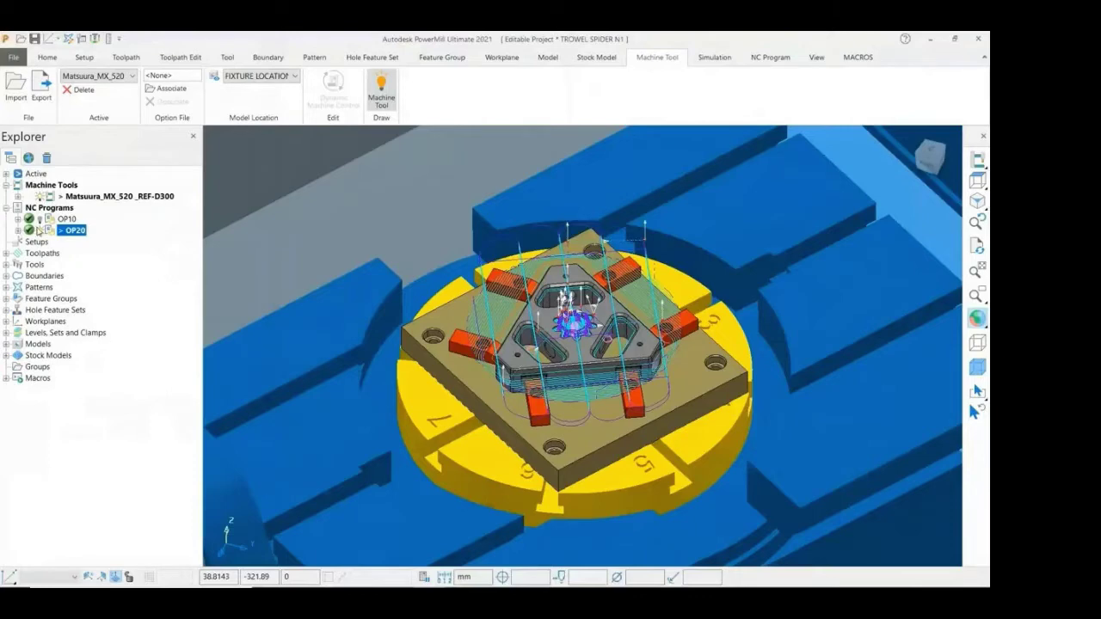
pyautogui.click(40, 231)
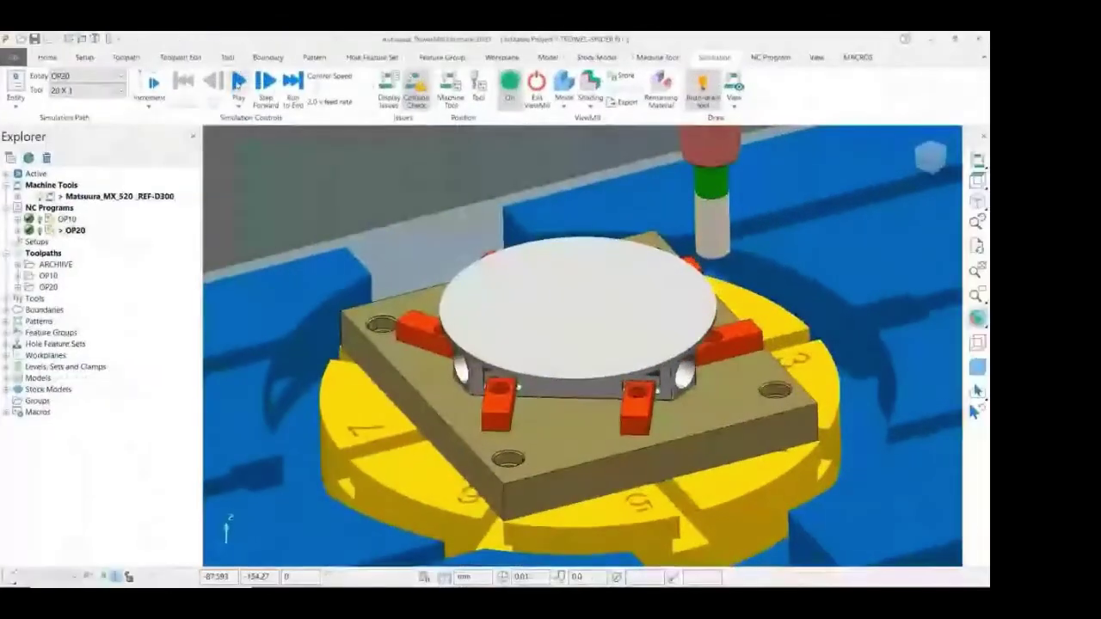
# Step: Run the OP20 machining simulation to reveal the fully machined trowel spider
pyautogui.click(239, 83)
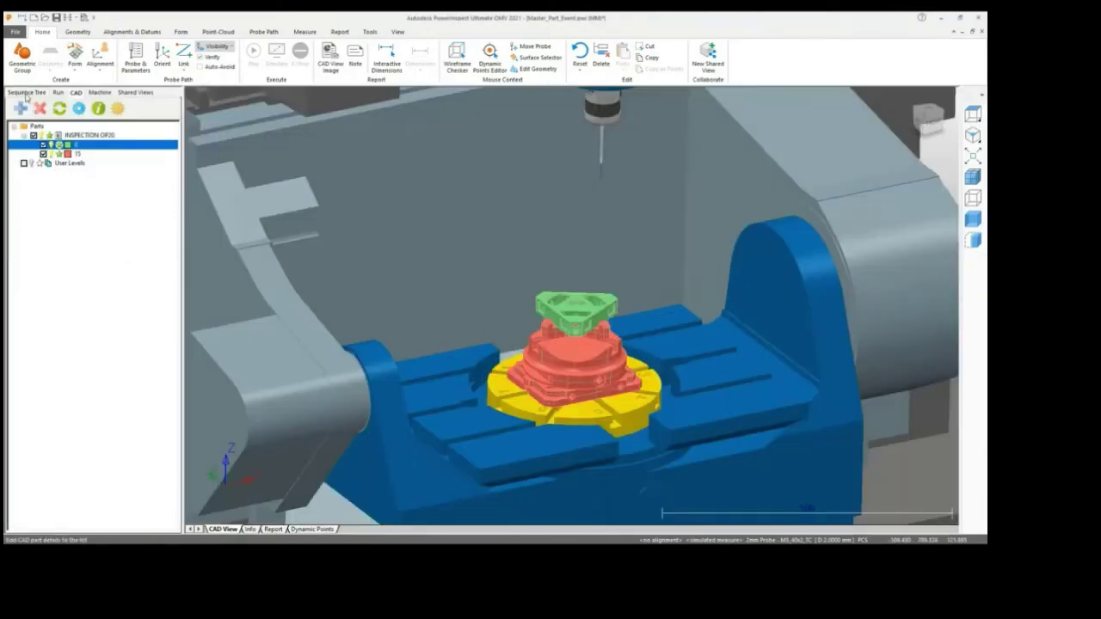
# Step: Load the trowel spider CAD part onto the chuck on the rotary table
pyautogui.click(26, 93)
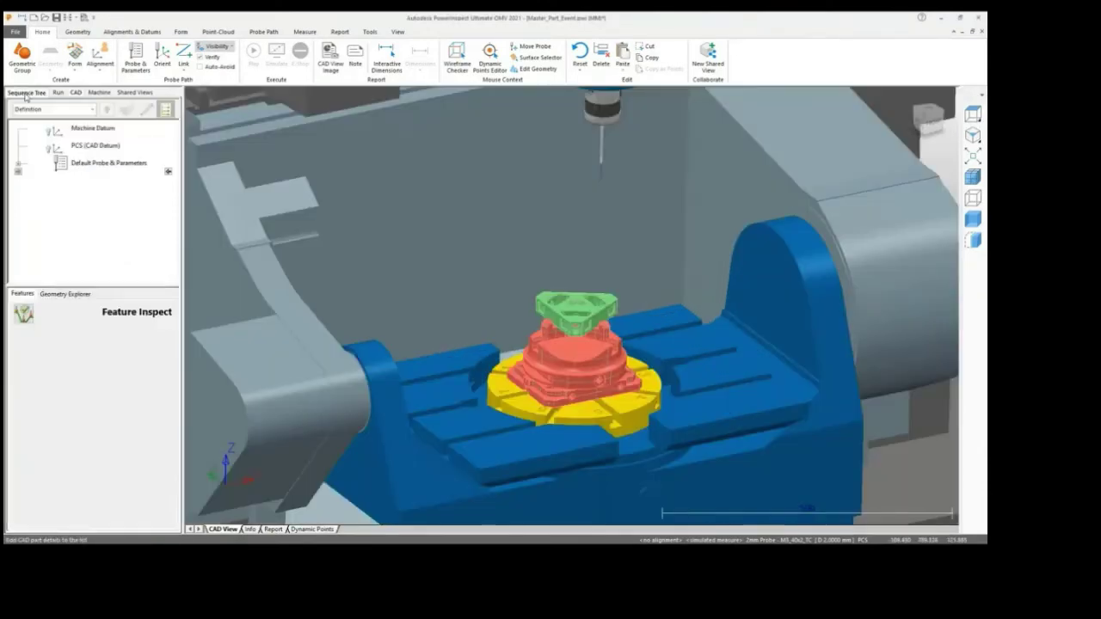
# Step: Create a user-defined G54 alignment, then turn on the Wireframe Checker and zoom into the part
pyautogui.click(100, 57)
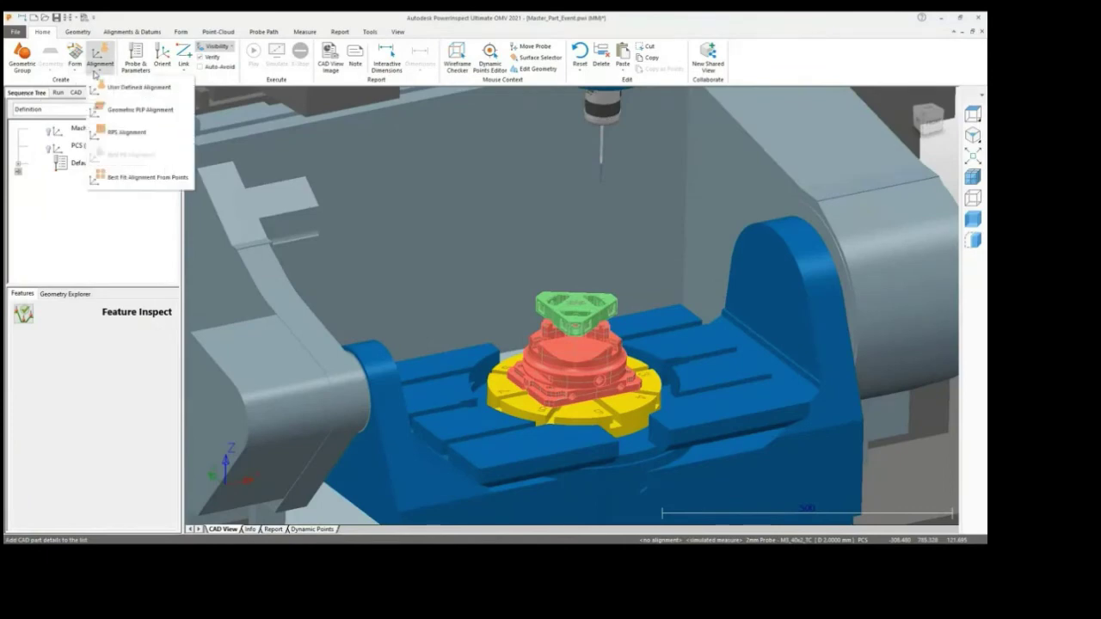
pyautogui.click(123, 90)
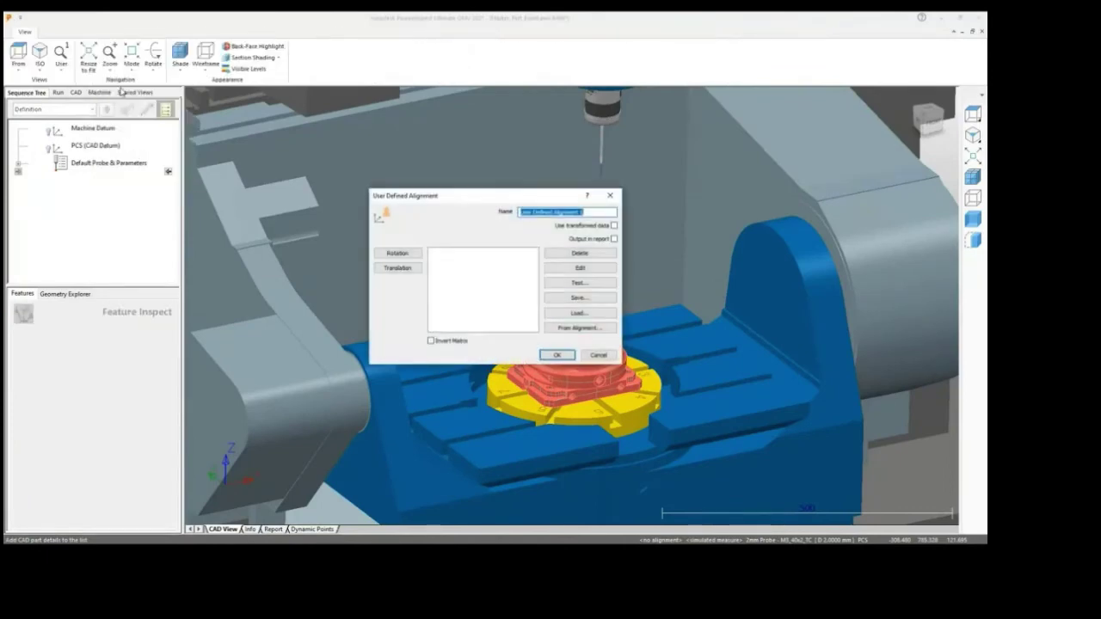
pyautogui.write('G54')
pyautogui.press('Return')
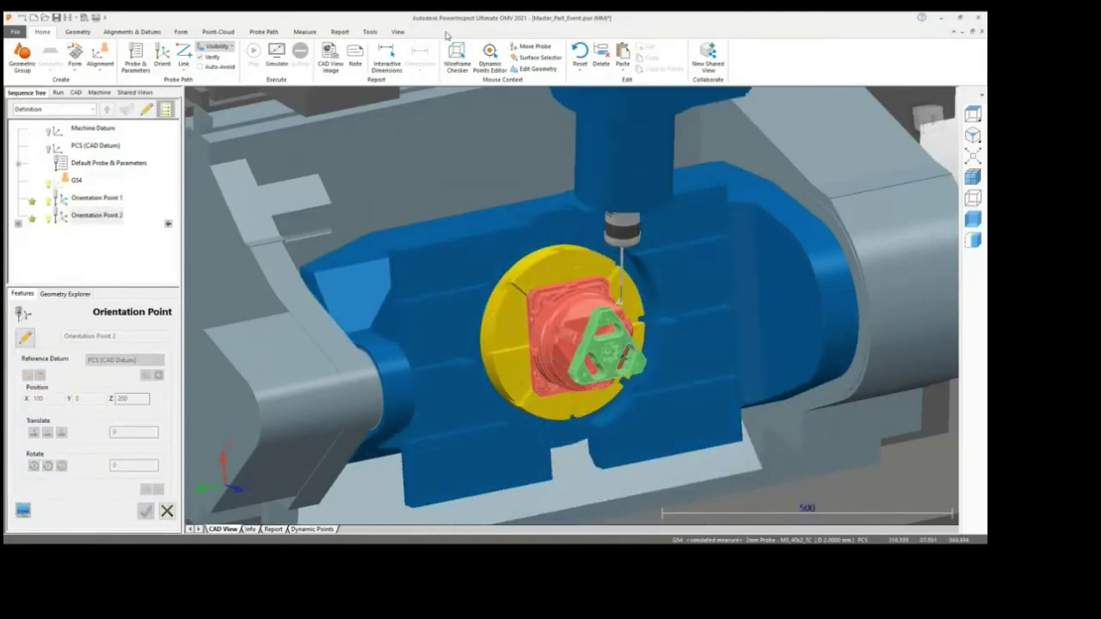
pyautogui.click(457, 56)
pyautogui.scroll(10, 609, 353)
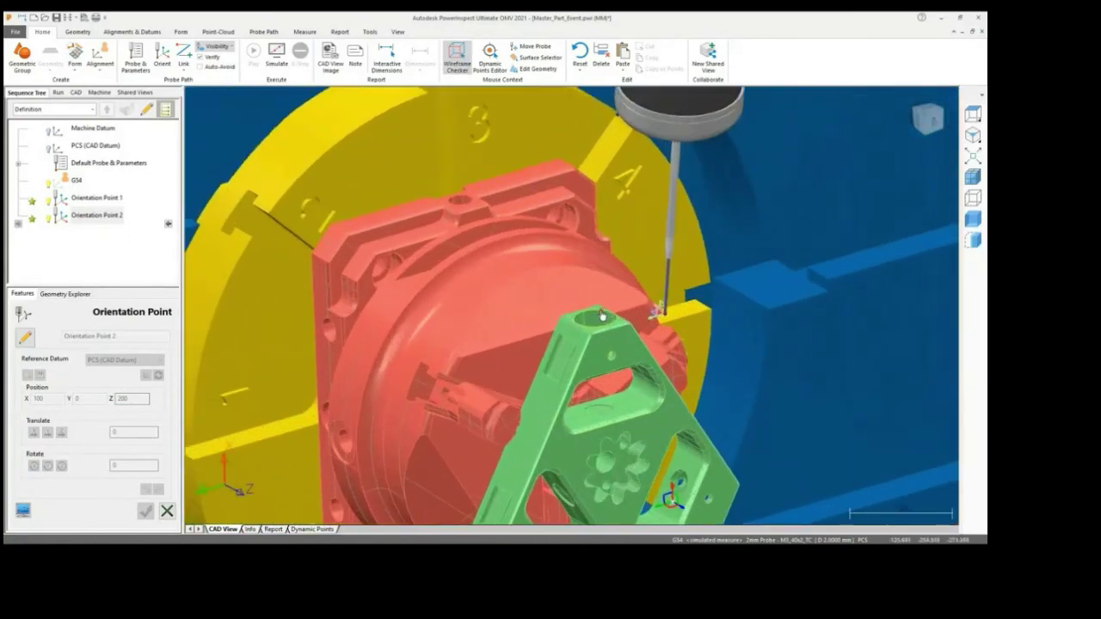
# Step: Create Circle 2 from the hole edge, linked to a New Probed Plane, and accept it
pyautogui.click(605, 316)
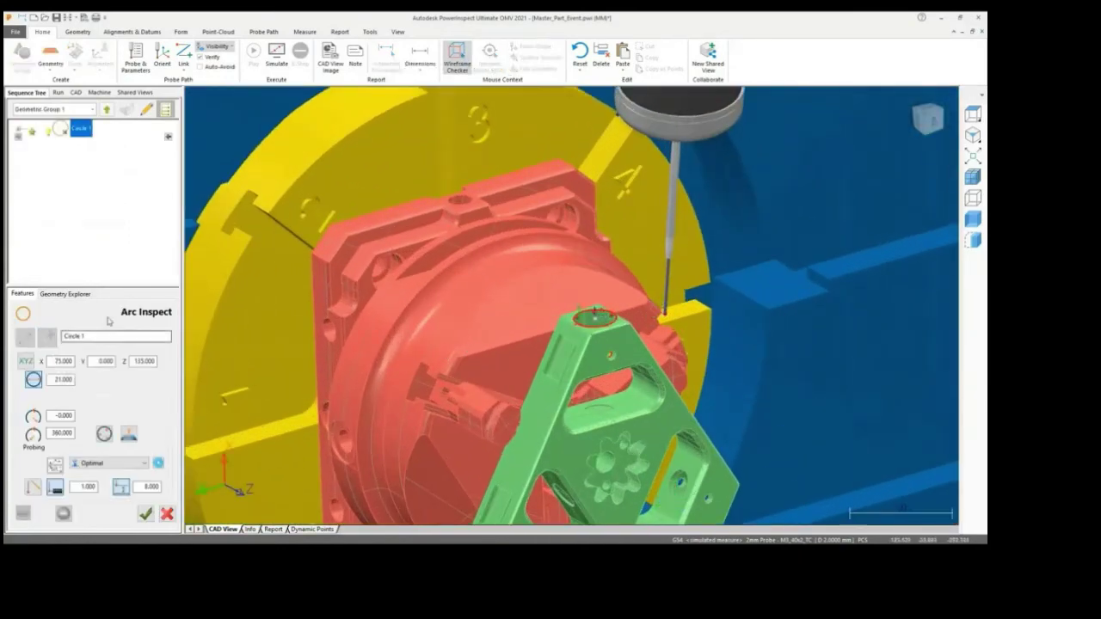
pyautogui.click(74, 295)
pyautogui.click(99, 488)
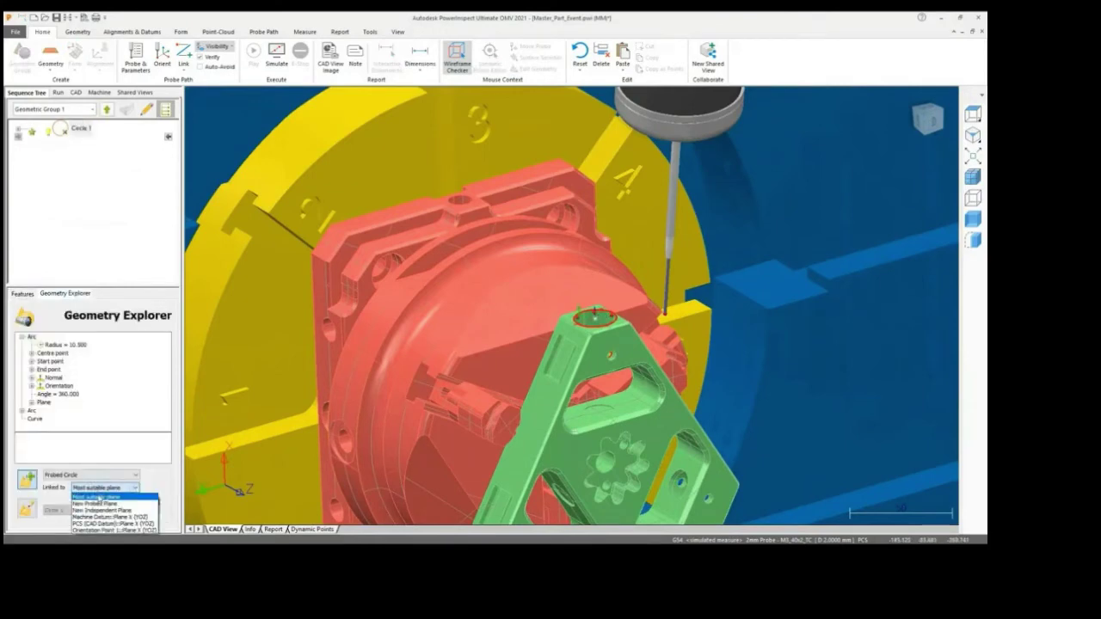
pyautogui.click(103, 509)
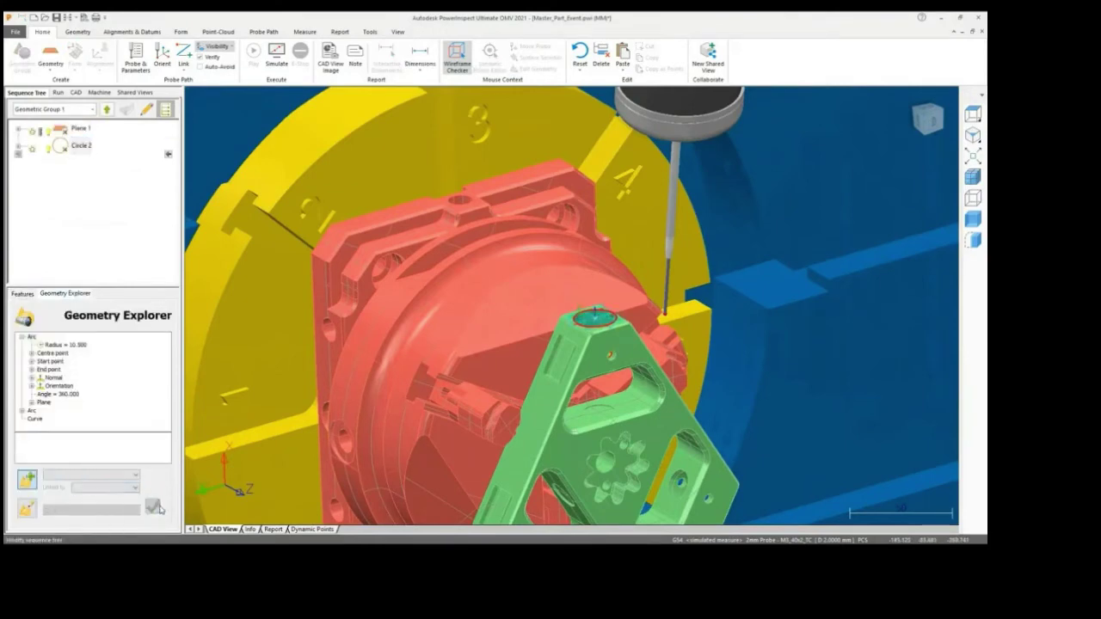
pyautogui.click(153, 508)
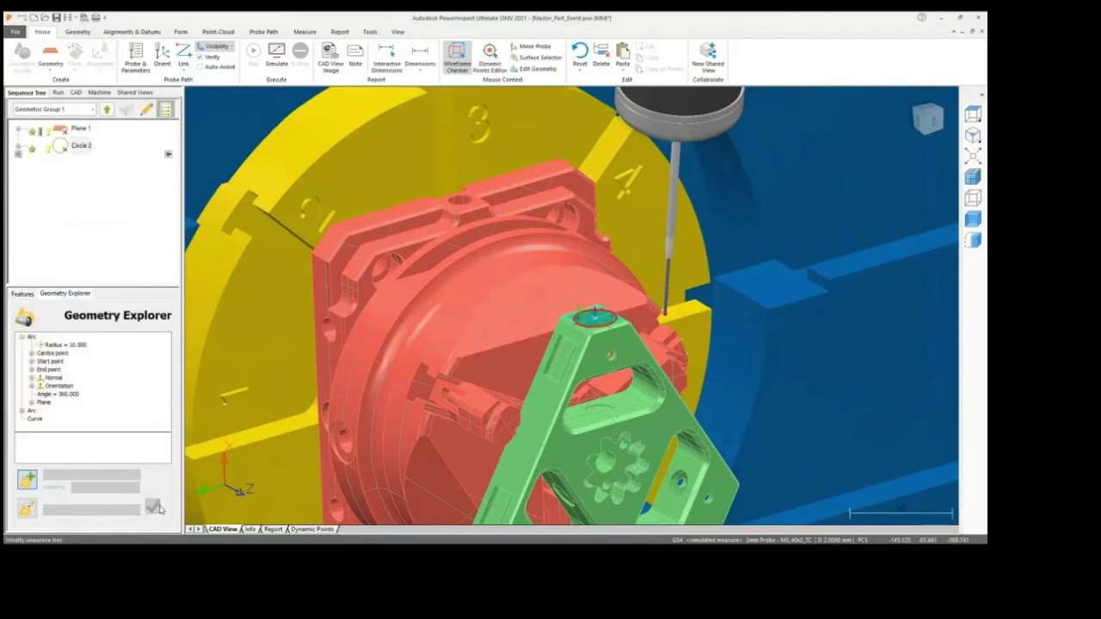
# Step: Add Orientation Point 3 with Orientation Point 2 as its reference datum
pyautogui.click(107, 109)
pyautogui.click(161, 56)
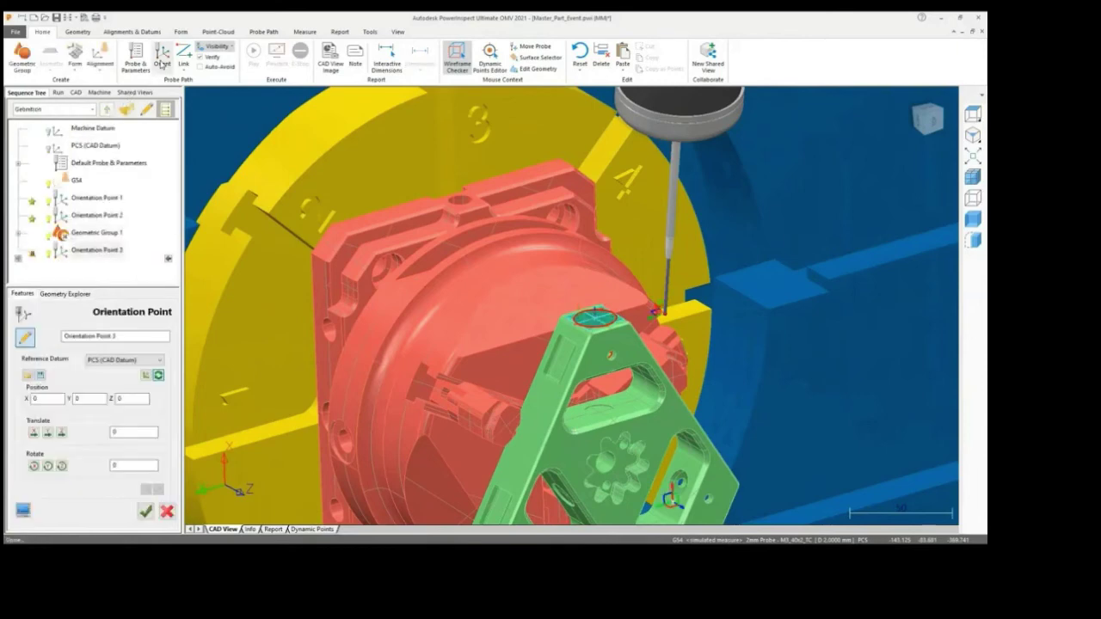
pyautogui.click(138, 362)
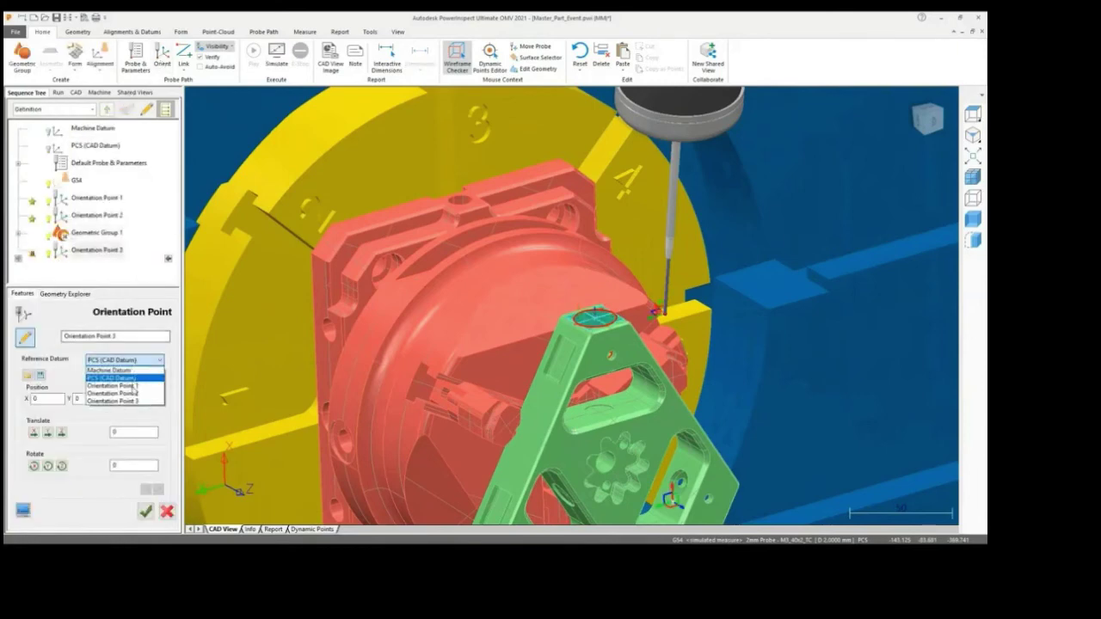
pyautogui.click(133, 396)
pyautogui.click(148, 512)
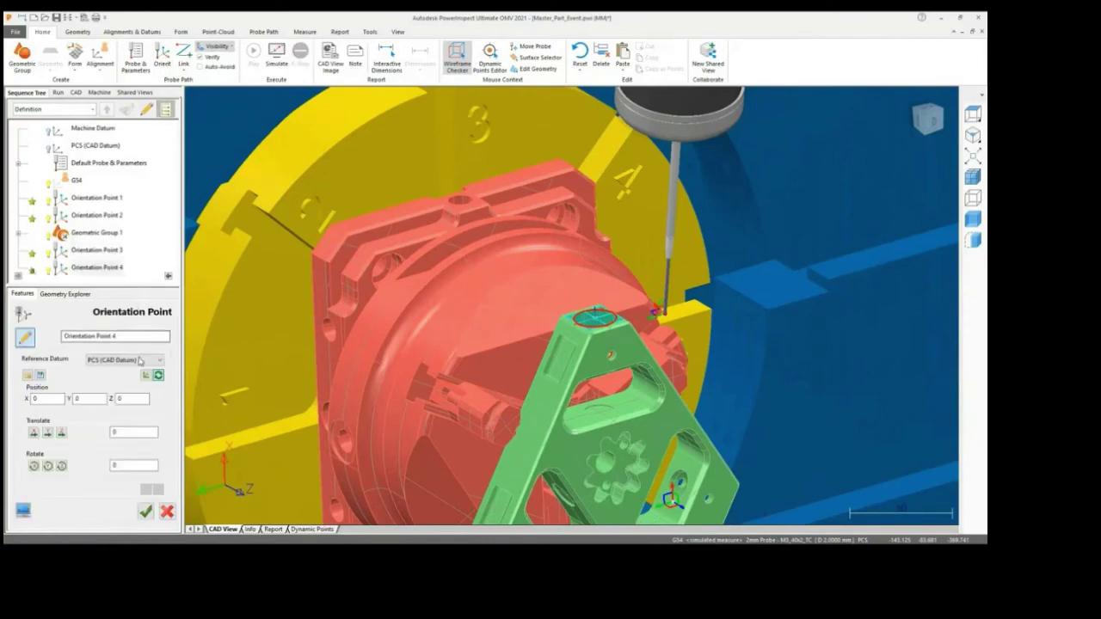
# Step: Change Orientation Point 4's reference datum to Orientation Point 1 and accept it
pyautogui.click(138, 361)
pyautogui.click(138, 387)
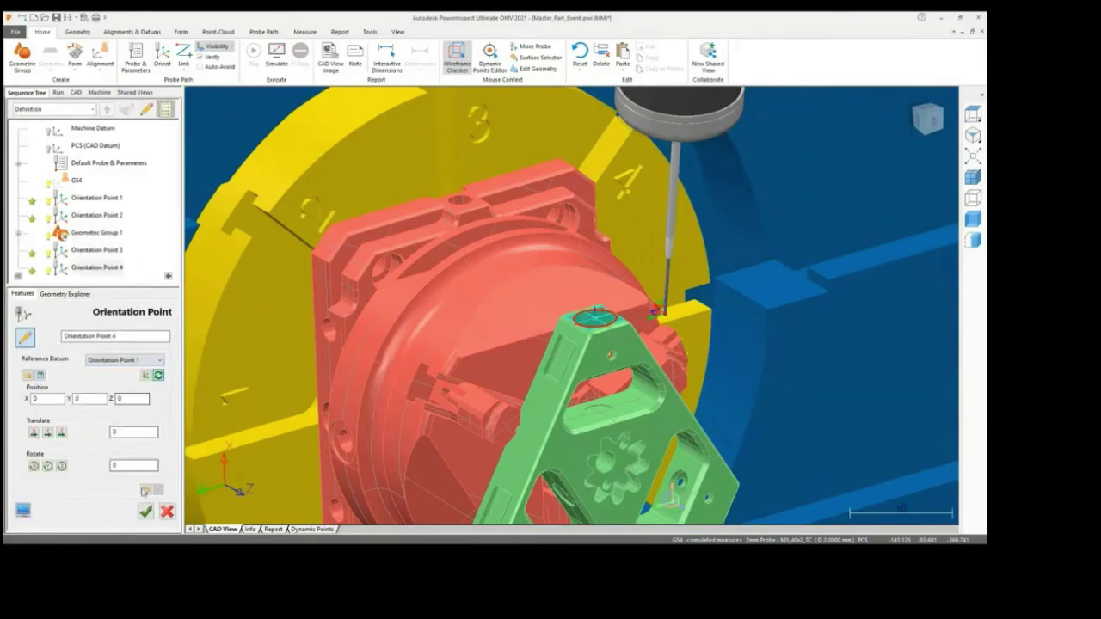
pyautogui.click(146, 512)
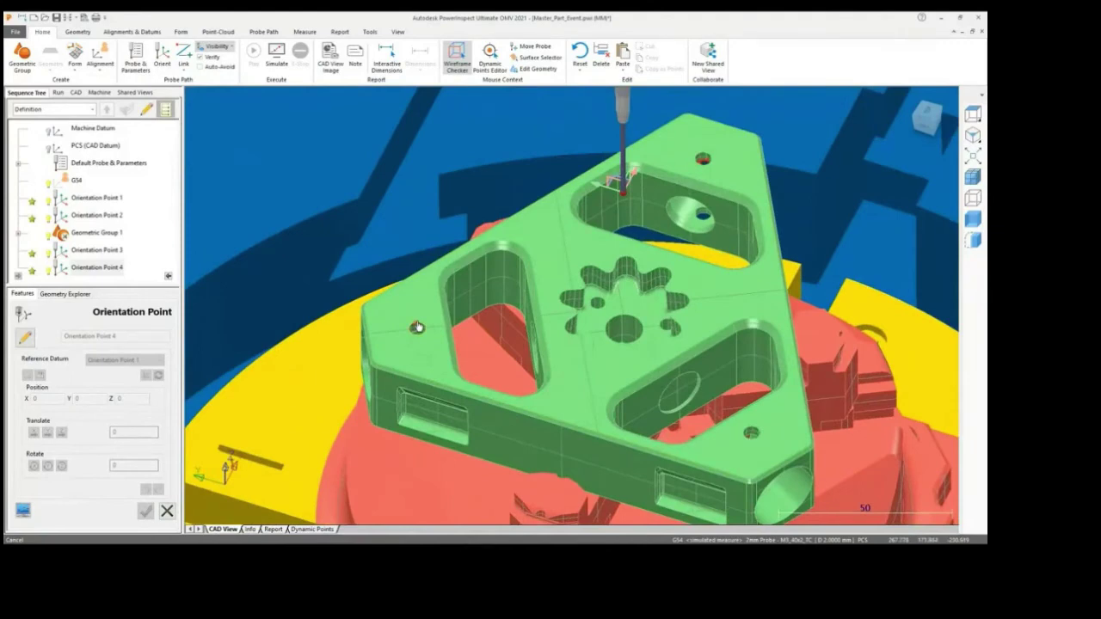
# Step: Measure the three small top-face holes as Circles 3, 4 and 5, radius 4.917
pyautogui.click(416, 327)
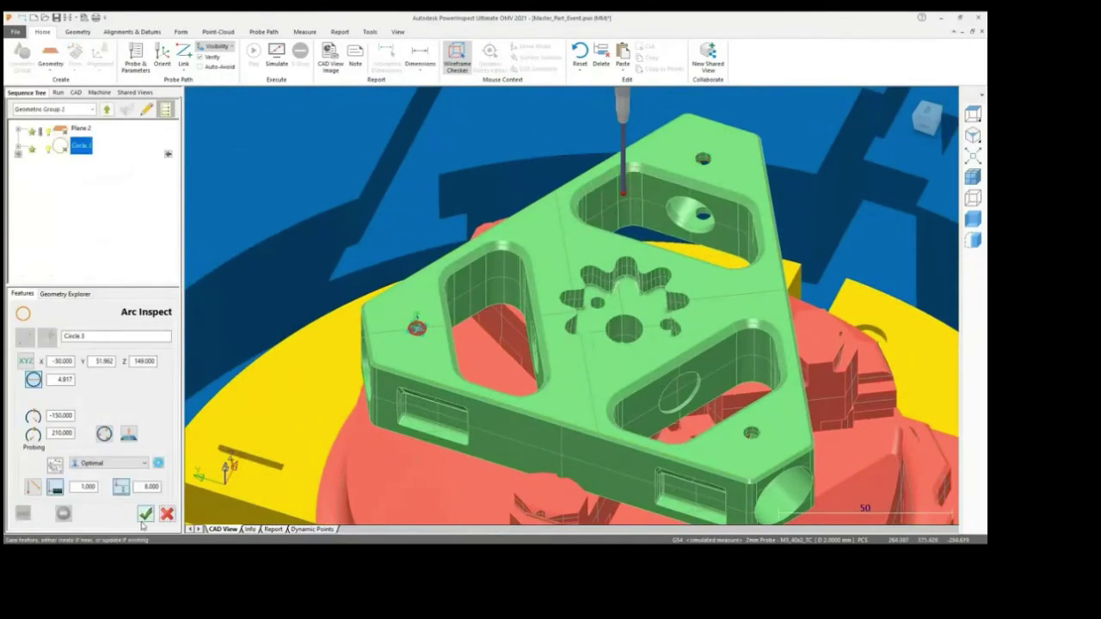
pyautogui.click(145, 514)
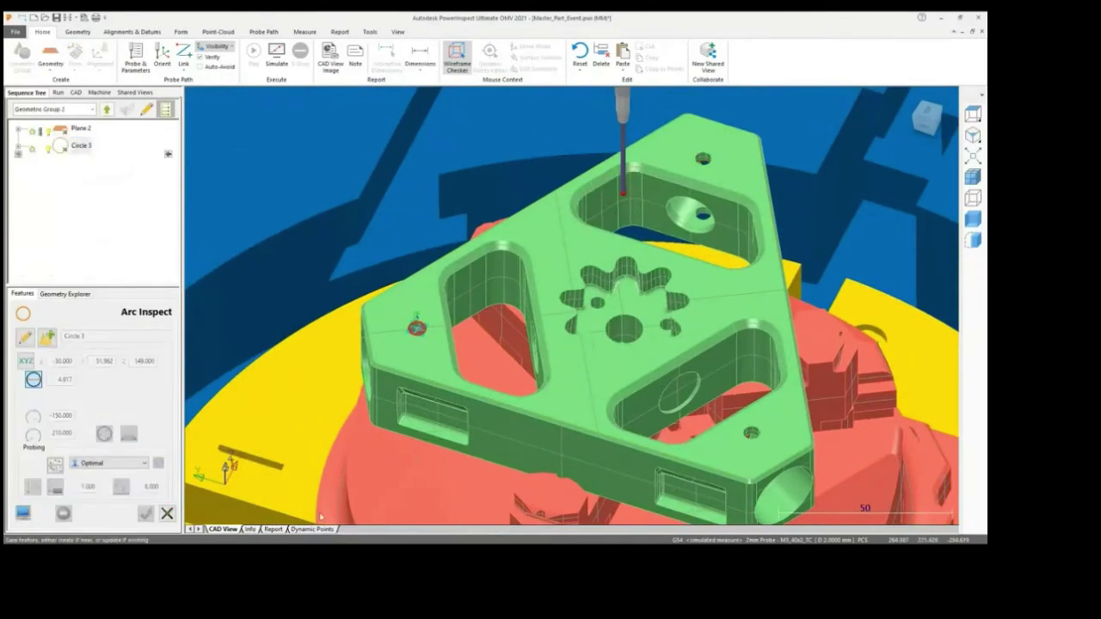
pyautogui.click(749, 429)
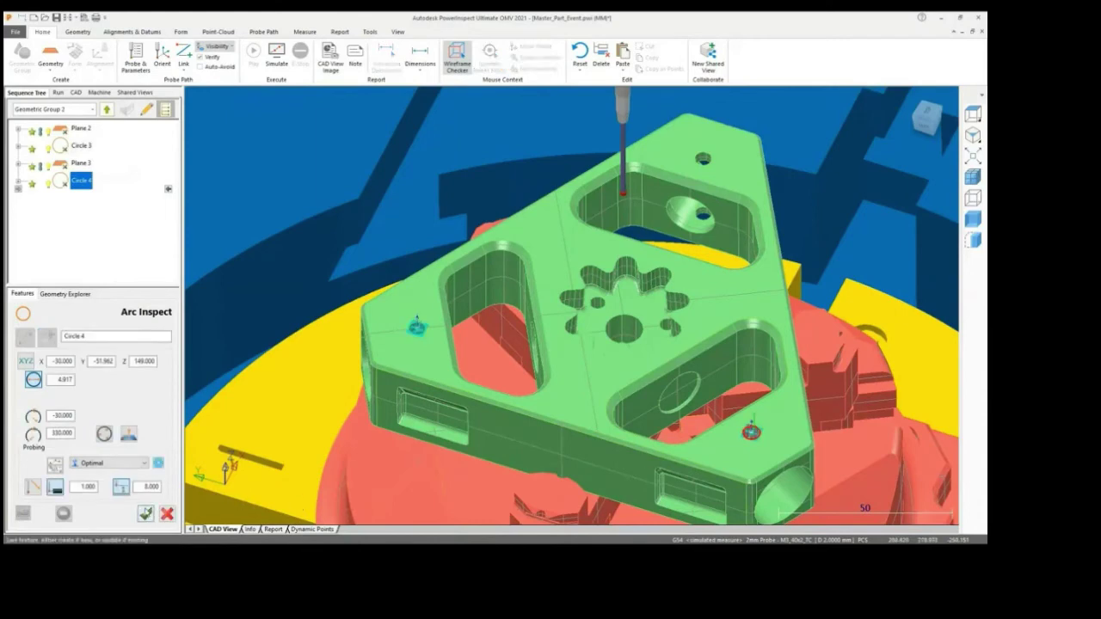
pyautogui.click(146, 513)
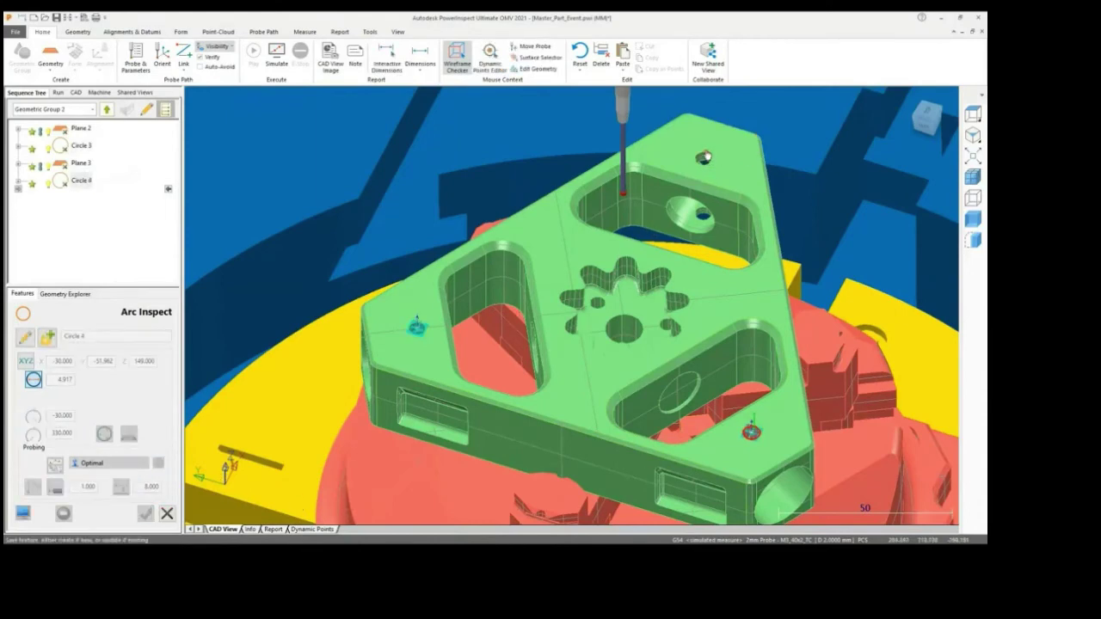
pyautogui.click(703, 157)
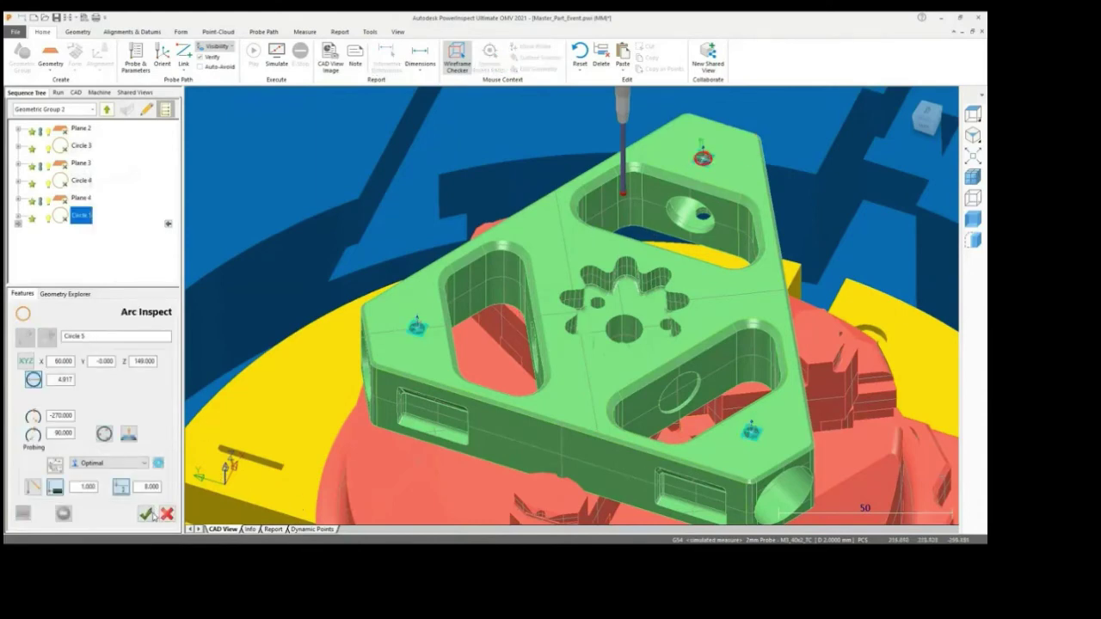
pyautogui.click(147, 514)
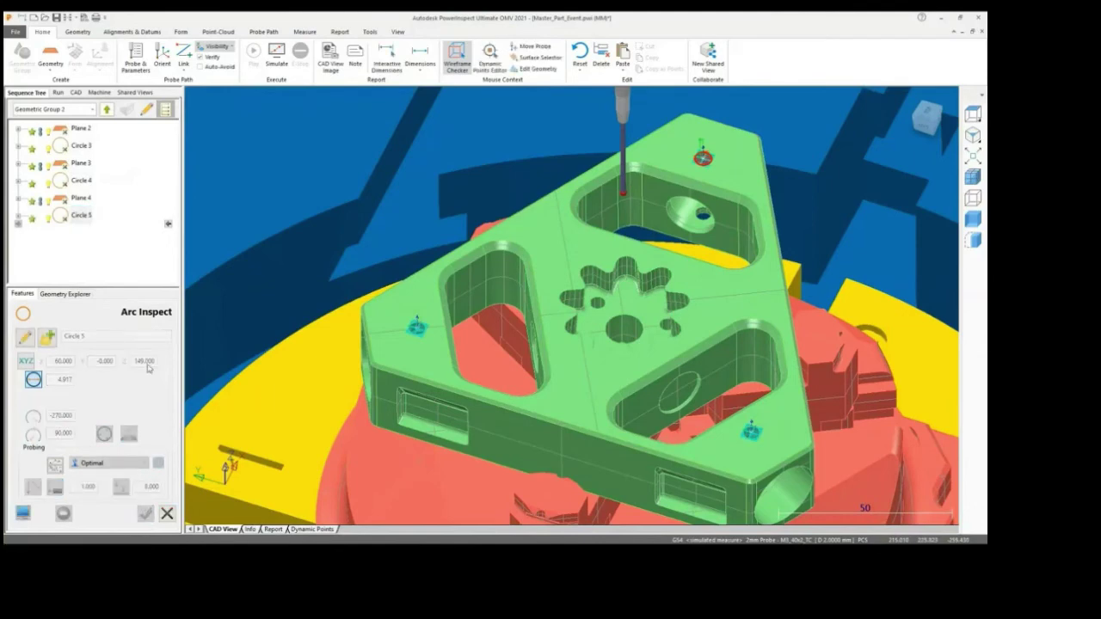
# Step: Add a Perpendicularity GD&T check of Plane 1 against primary datum Plane 2, tolerance 0.010
pyautogui.click(82, 34)
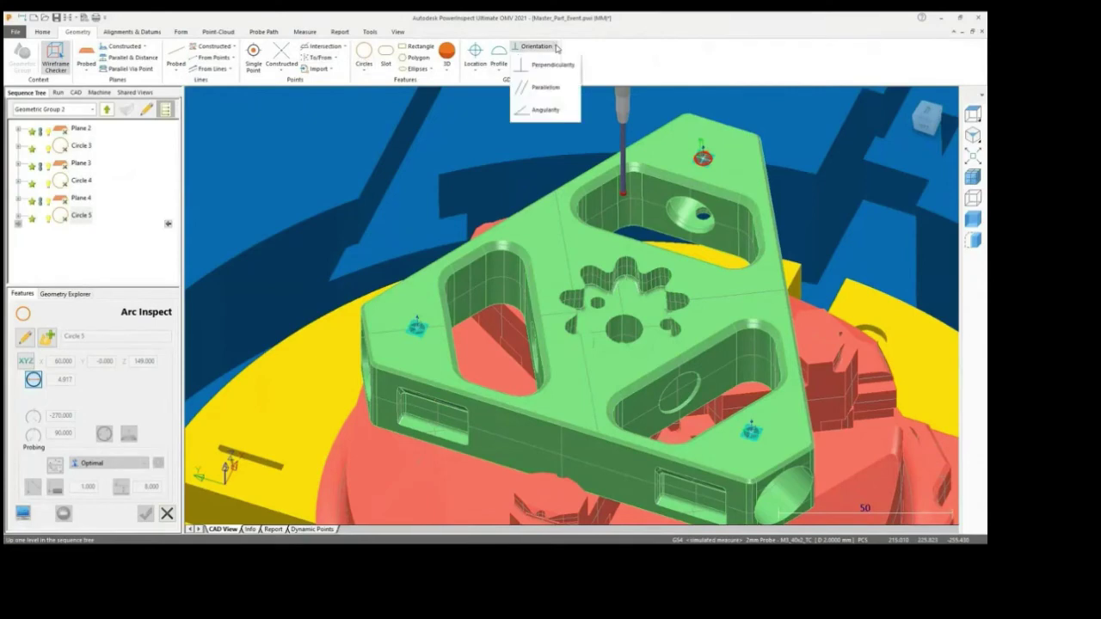
pyautogui.click(551, 46)
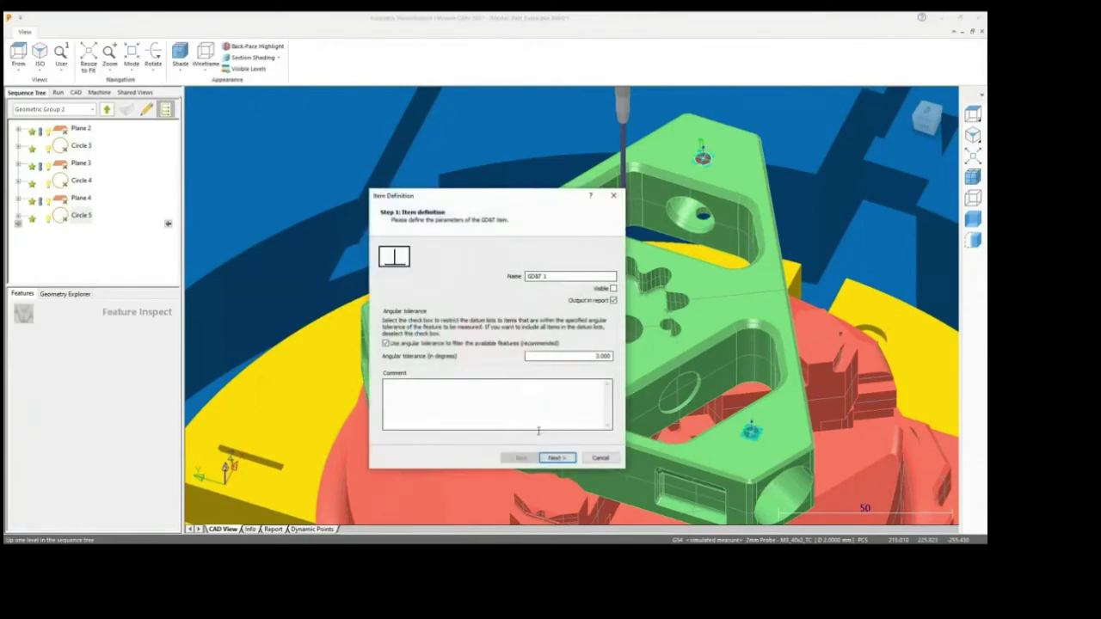
pyautogui.click(555, 457)
pyautogui.click(555, 289)
pyautogui.click(551, 344)
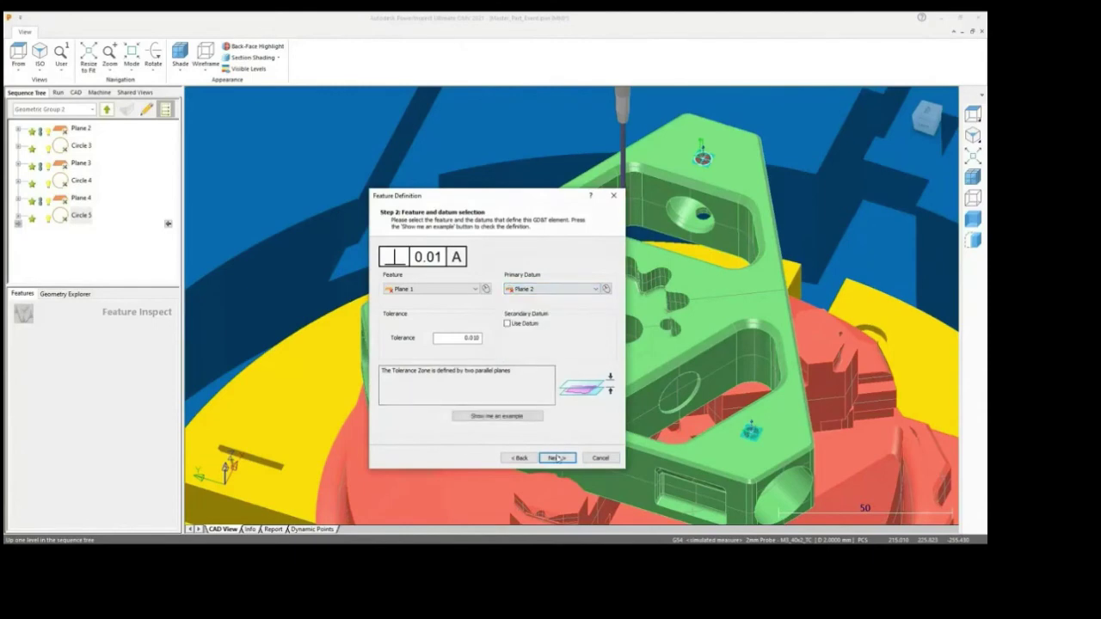
pyautogui.click(556, 457)
pyautogui.click(558, 459)
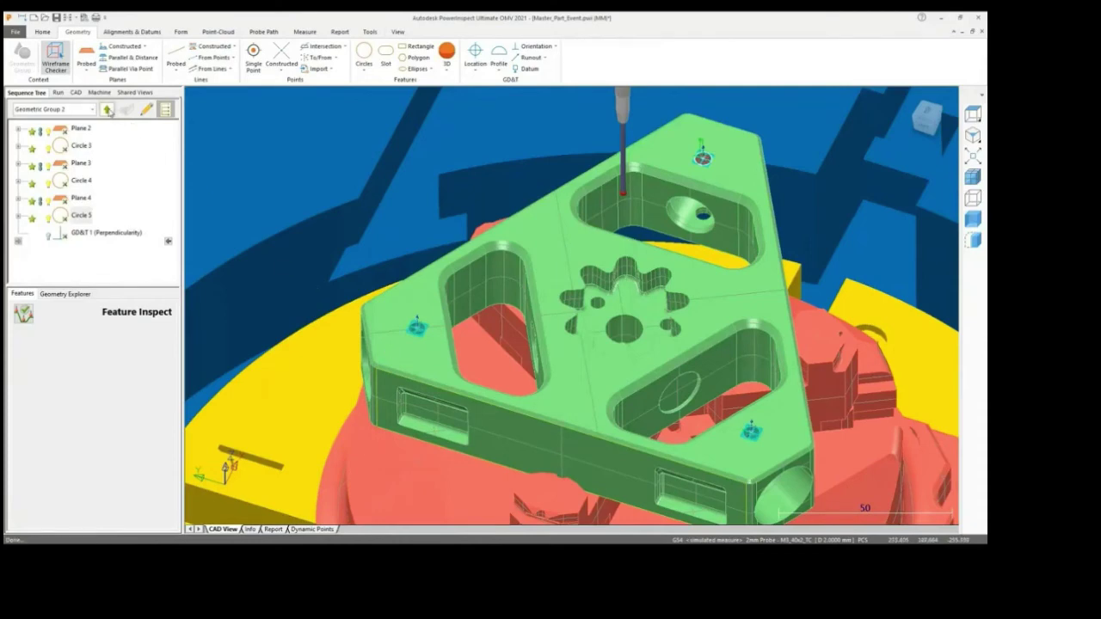
pyautogui.click(107, 110)
pyautogui.click(43, 31)
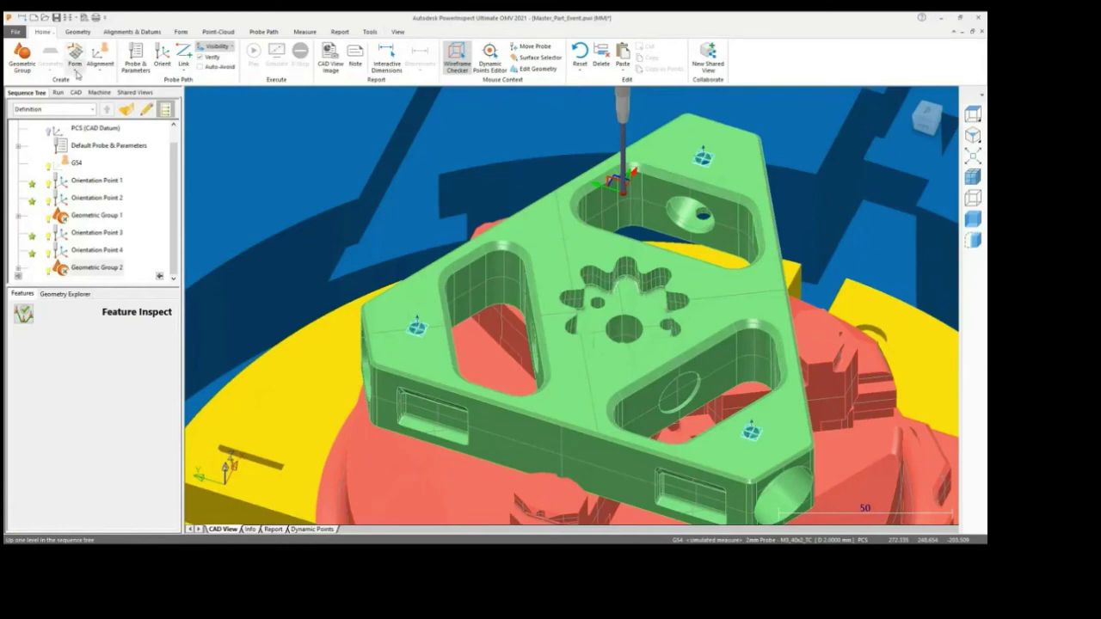
# Step: Add a surface inspection group that probes points on a selected surface
pyautogui.click(75, 60)
pyautogui.click(99, 105)
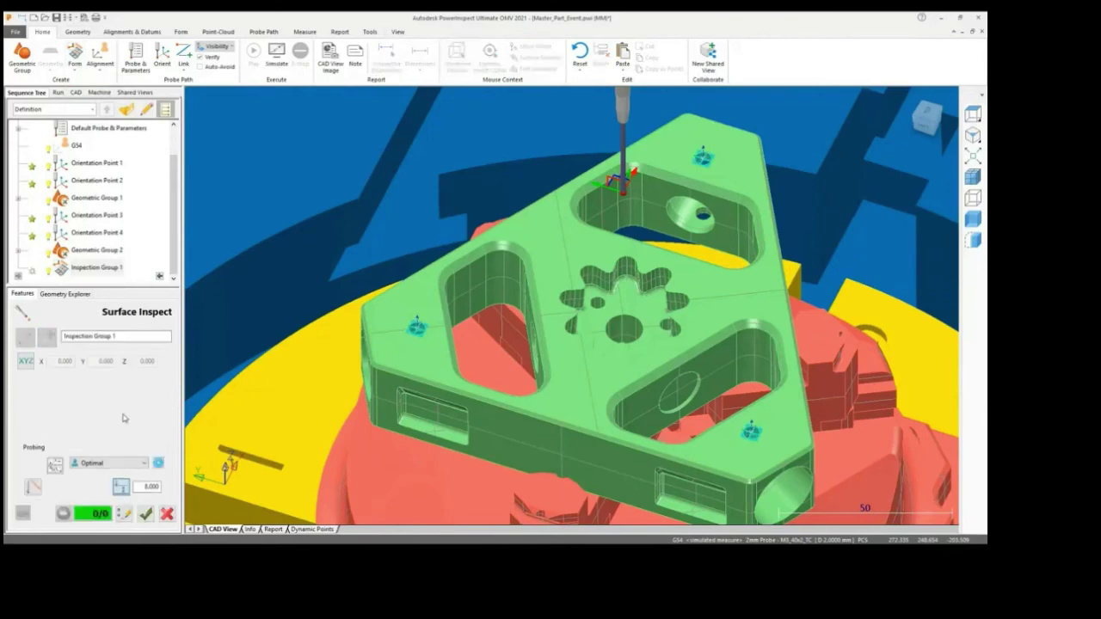
pyautogui.click(127, 464)
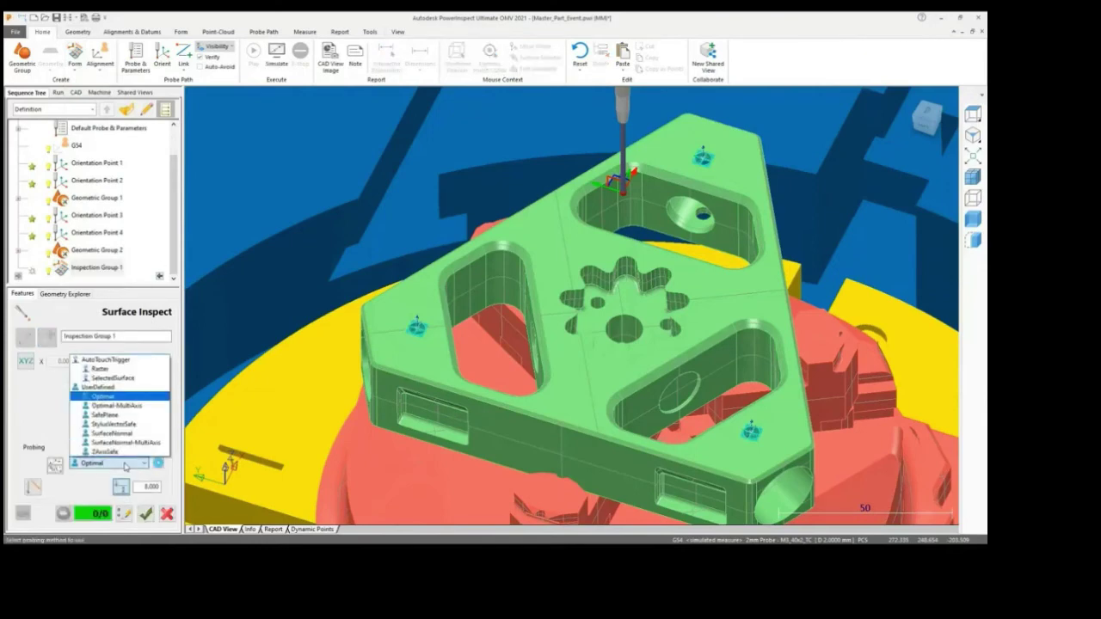
pyautogui.click(129, 379)
pyautogui.click(157, 462)
# Step: Pick the part's top face, set the rows of the point layout, and accept Inspection Group 1
pyautogui.click(420, 173)
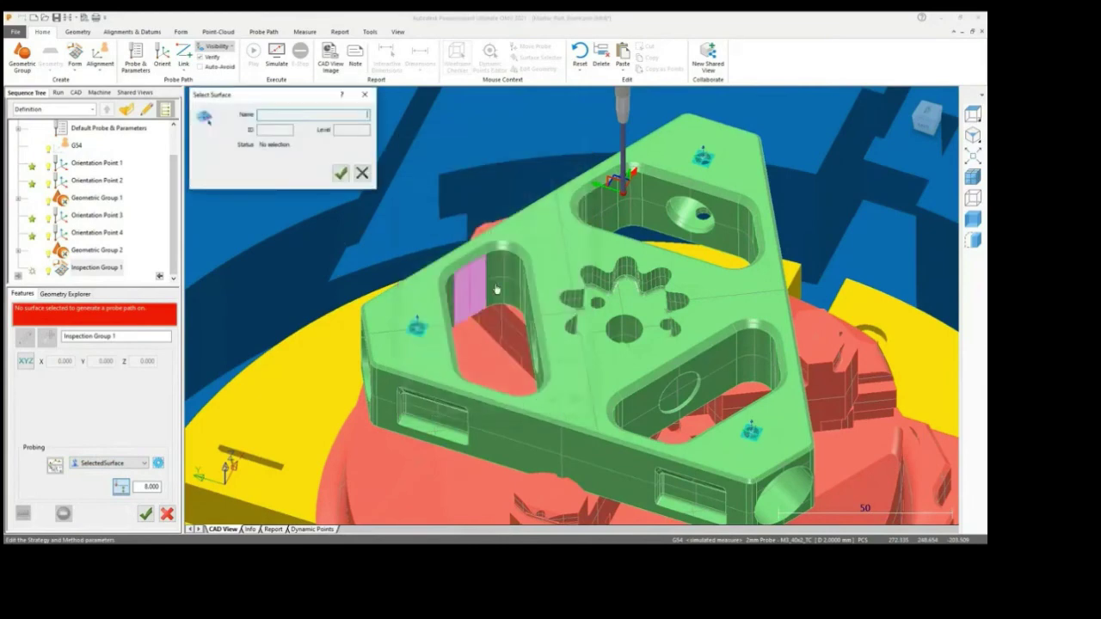
pyautogui.click(550, 252)
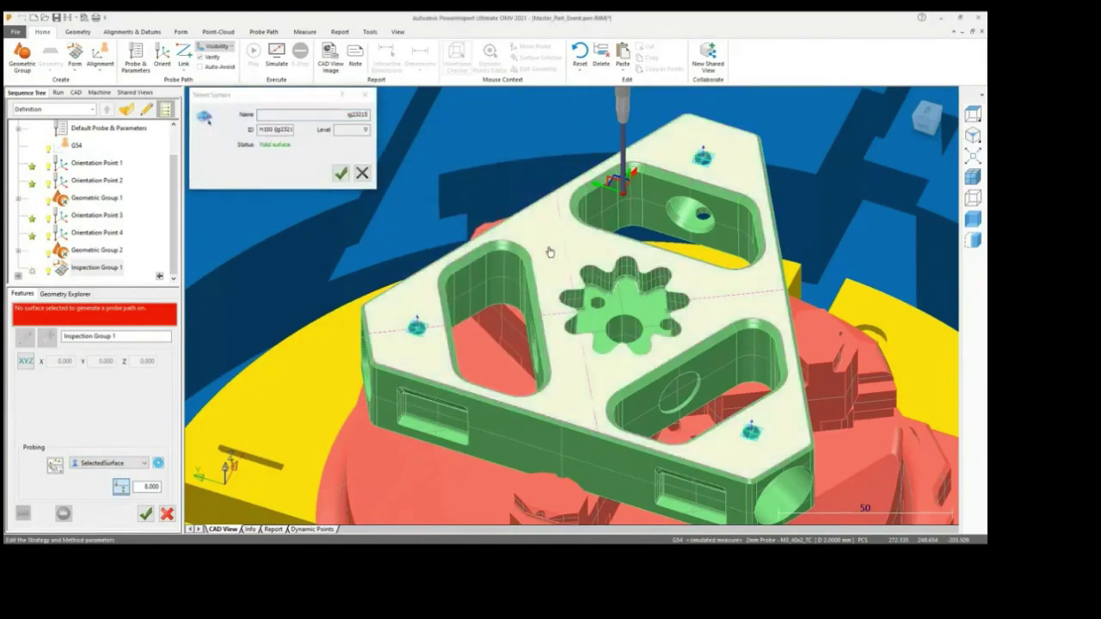
pyautogui.click(341, 173)
pyautogui.doubleClick(504, 296)
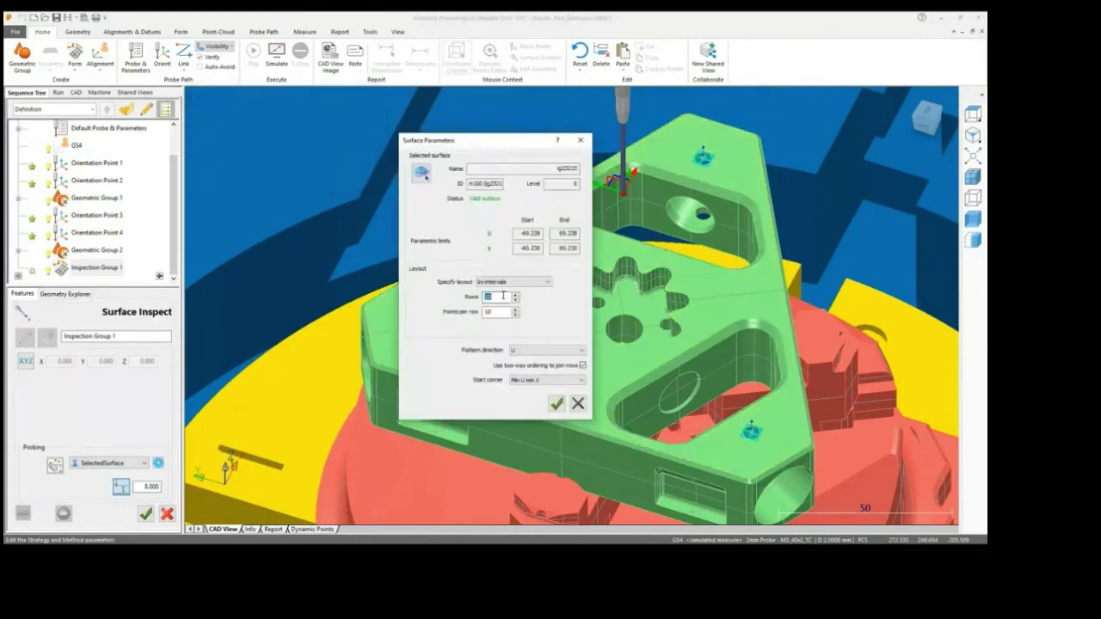
pyautogui.click(555, 403)
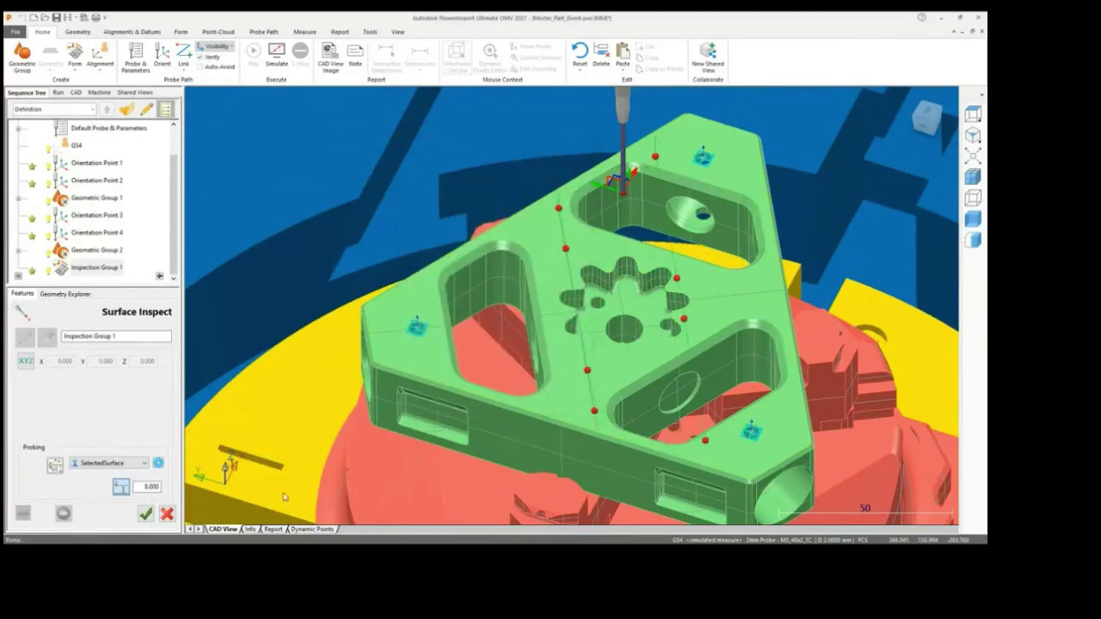
pyautogui.click(148, 513)
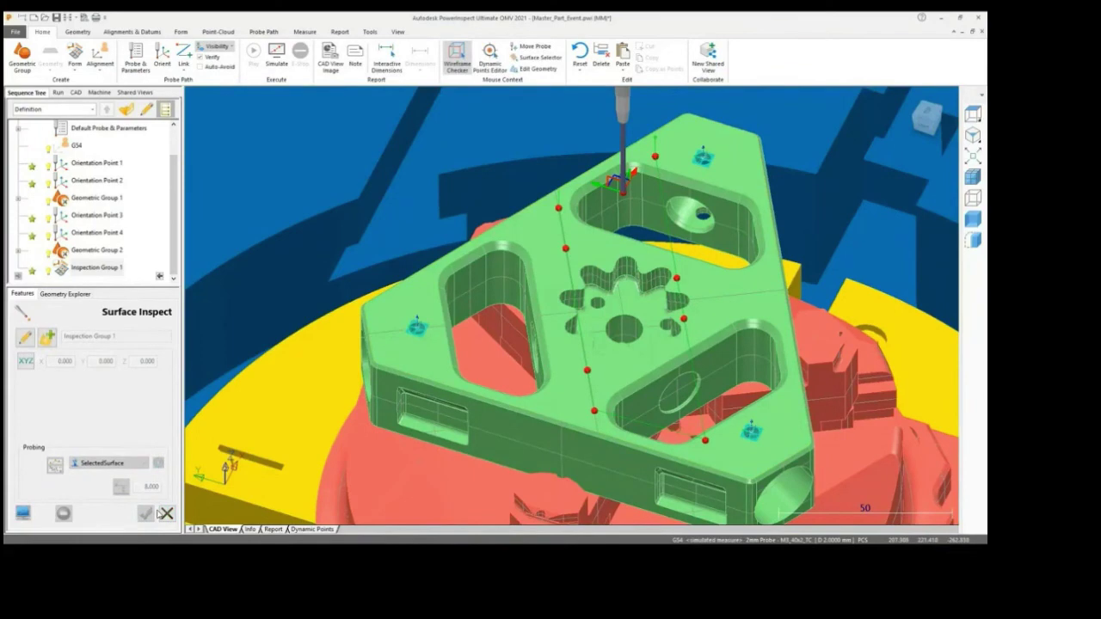
# Step: Simulate the inspection program through all 13 sequence items, then return to the Sequence Tree
pyautogui.scroll(-5, 540, 375)
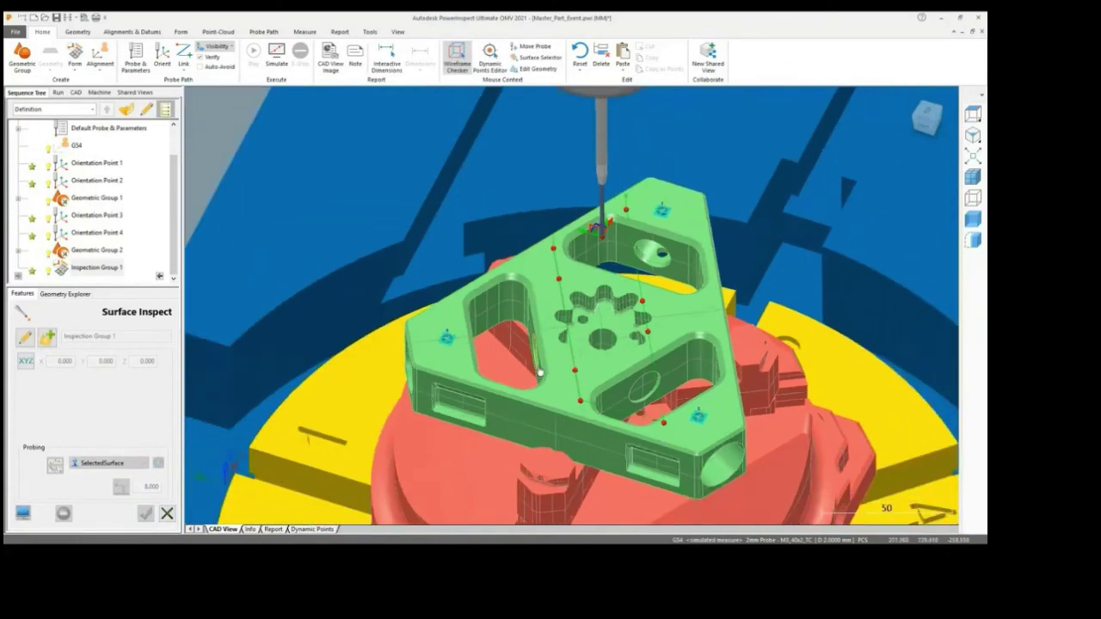
pyautogui.scroll(-3, 634, 389)
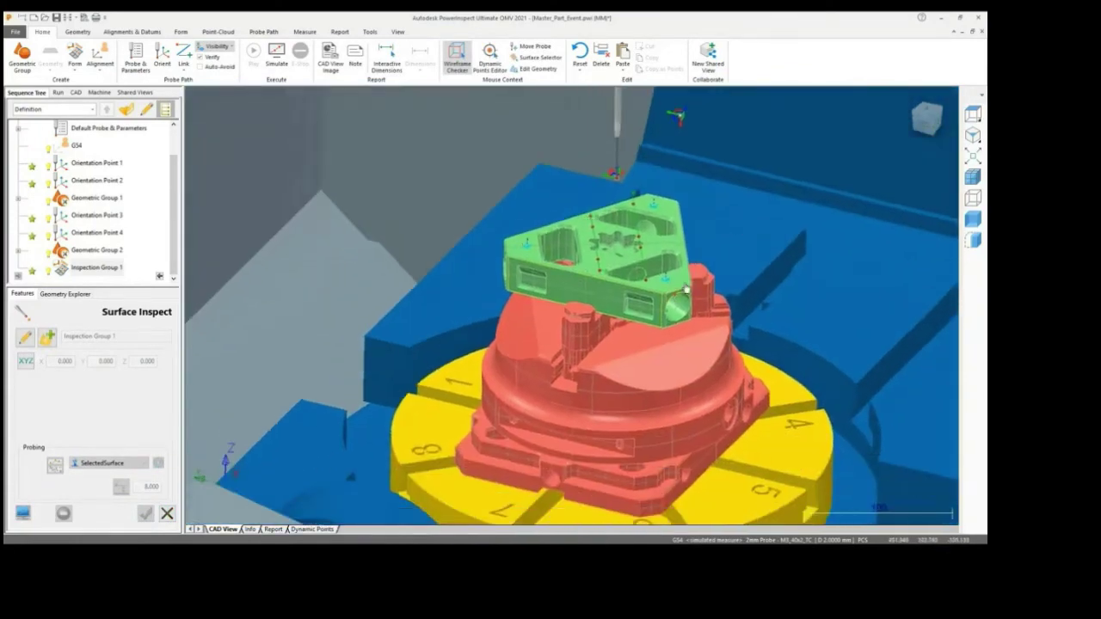
pyautogui.moveTo(641, 396); pyautogui.dragTo(630, 374, button='middle')
pyautogui.scroll(5, 631, 374)
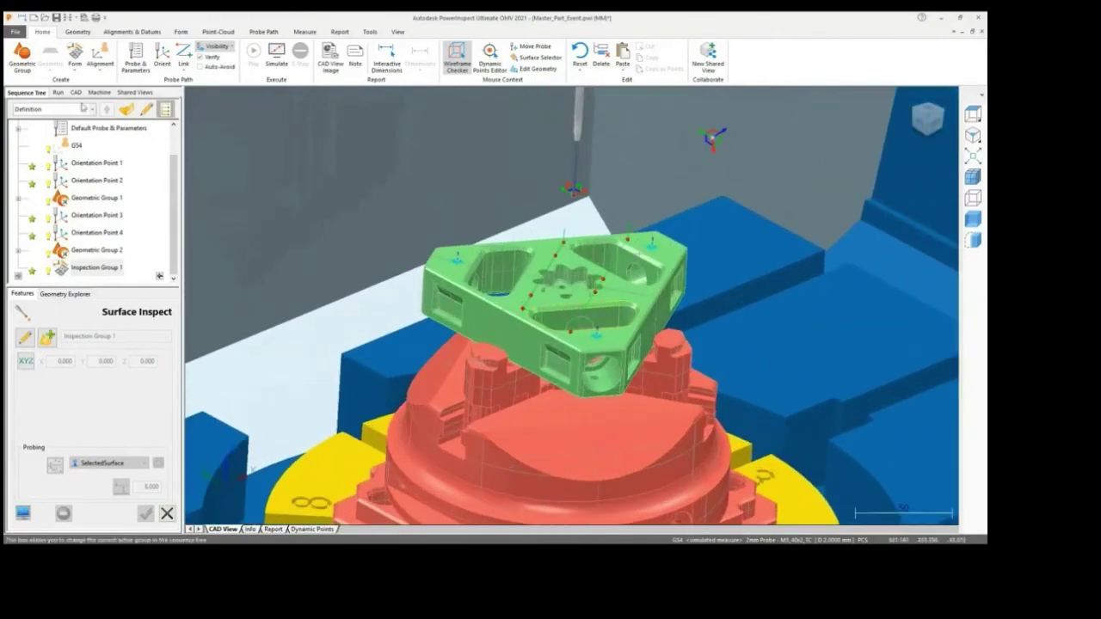
pyautogui.click(58, 93)
pyautogui.click(98, 316)
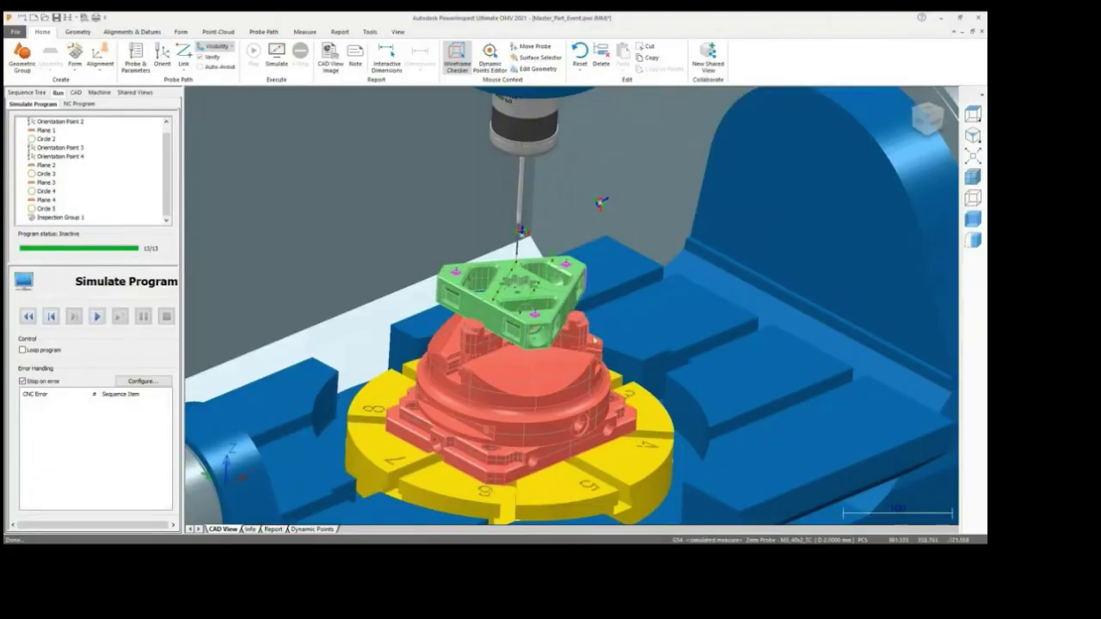
pyautogui.scroll(3, 593, 341)
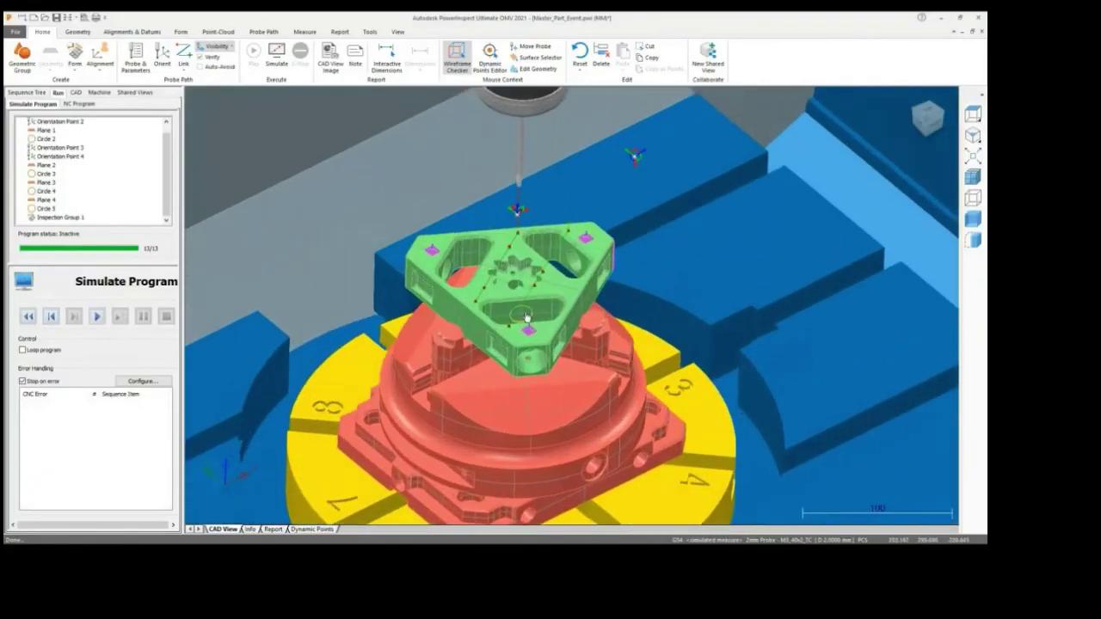
pyautogui.scroll(5, 526, 317)
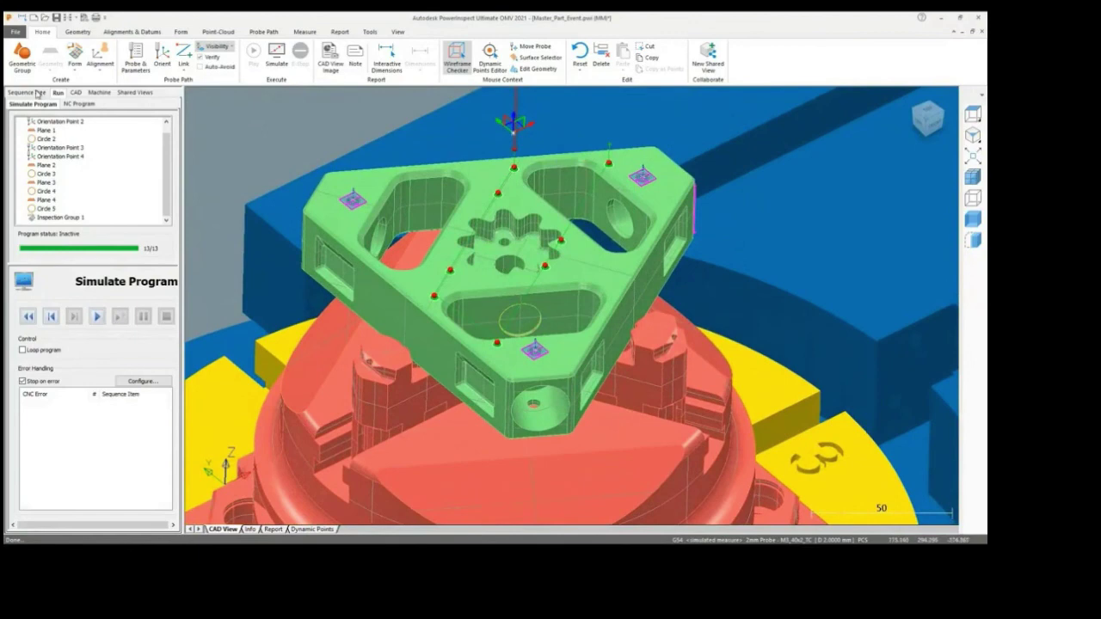
pyautogui.click(25, 92)
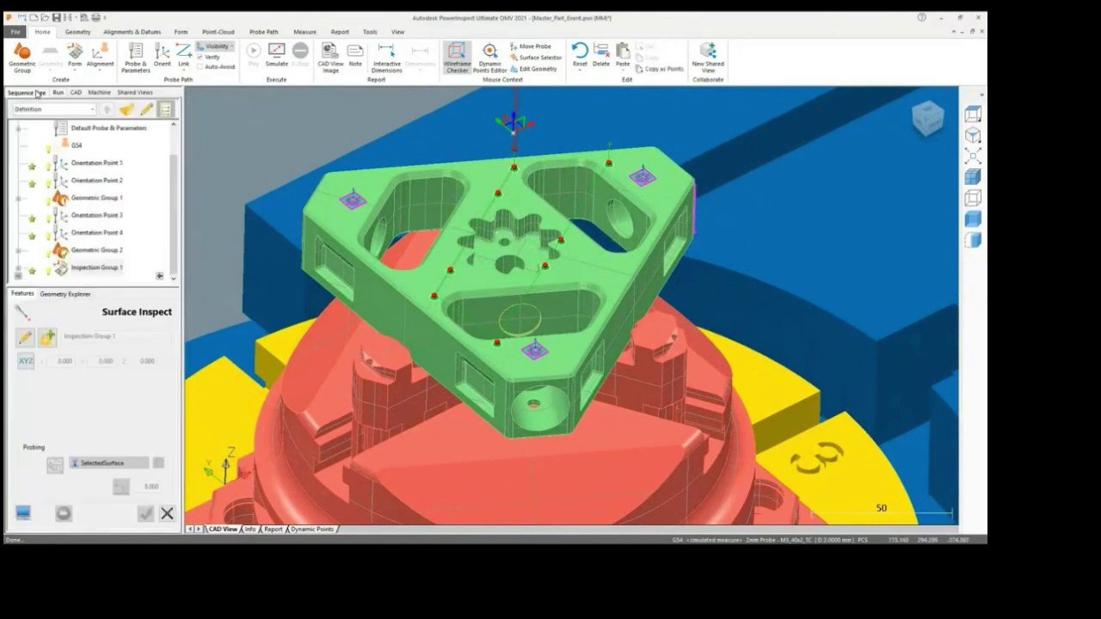
# Step: Show result labels, place two Ø 4.908 diameter dimensions, and save CAD View Image 1 to the report
pyautogui.click(70, 18)
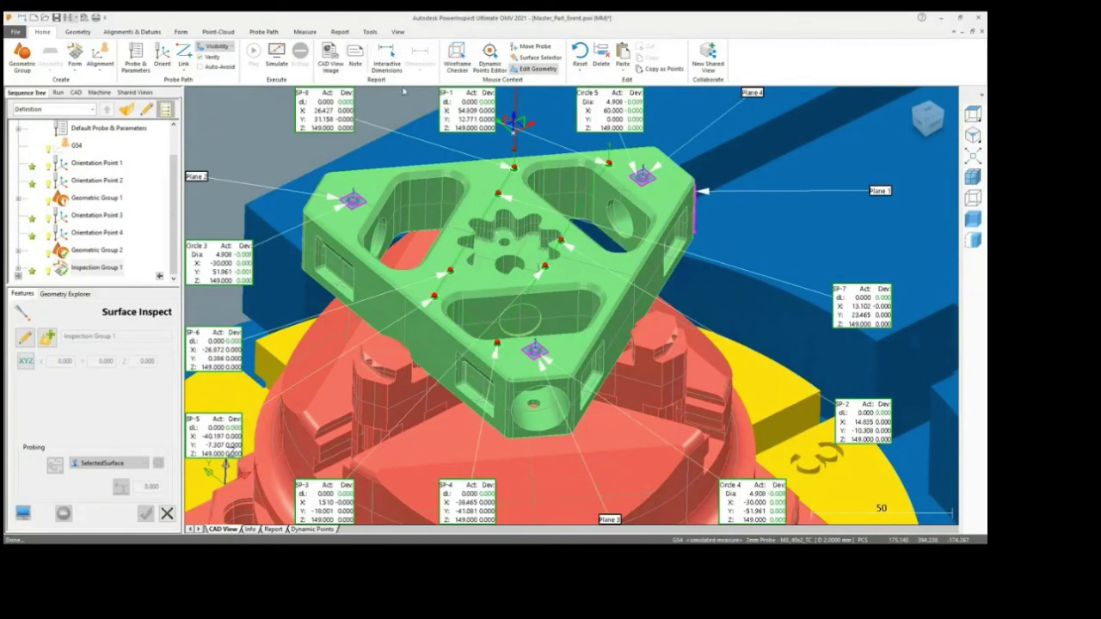
pyautogui.click(535, 350)
pyautogui.click(632, 337)
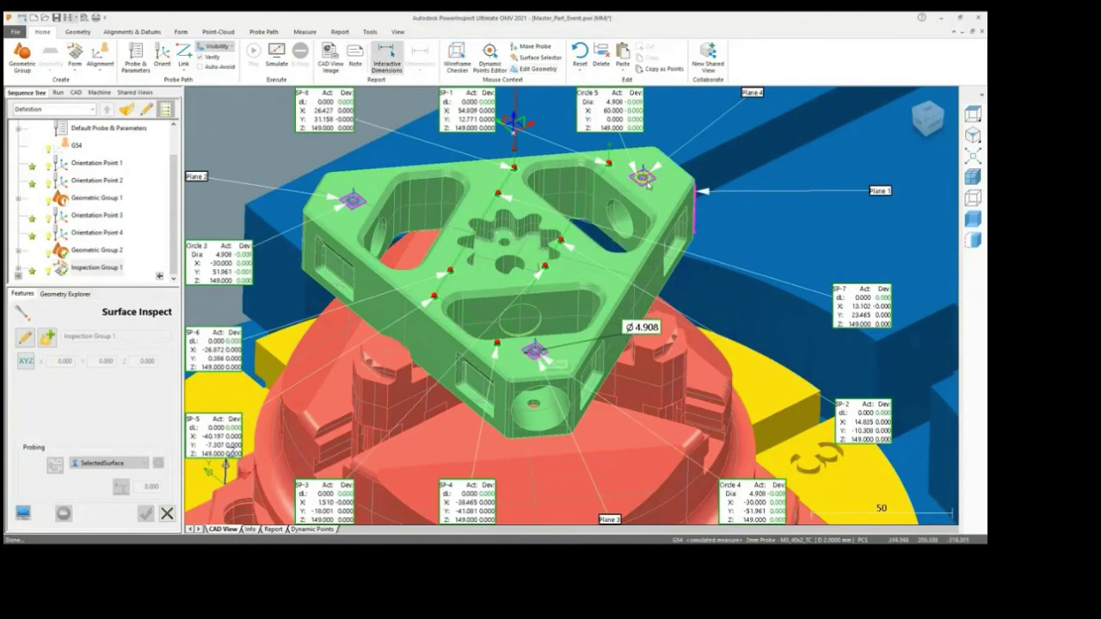
pyautogui.click(643, 177)
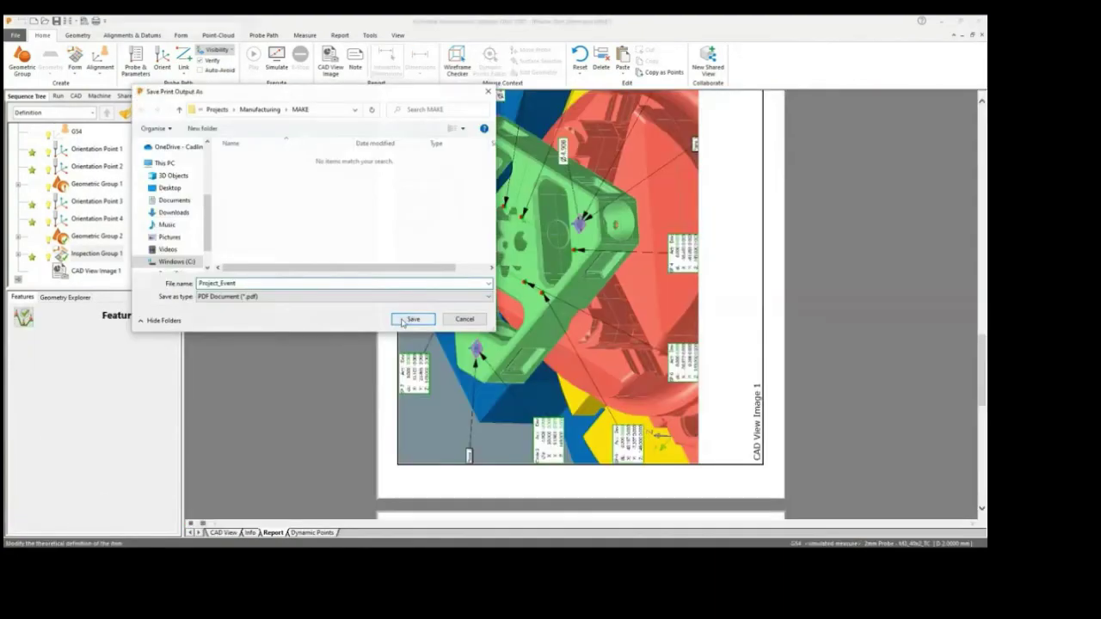
pyautogui.click(402, 324)
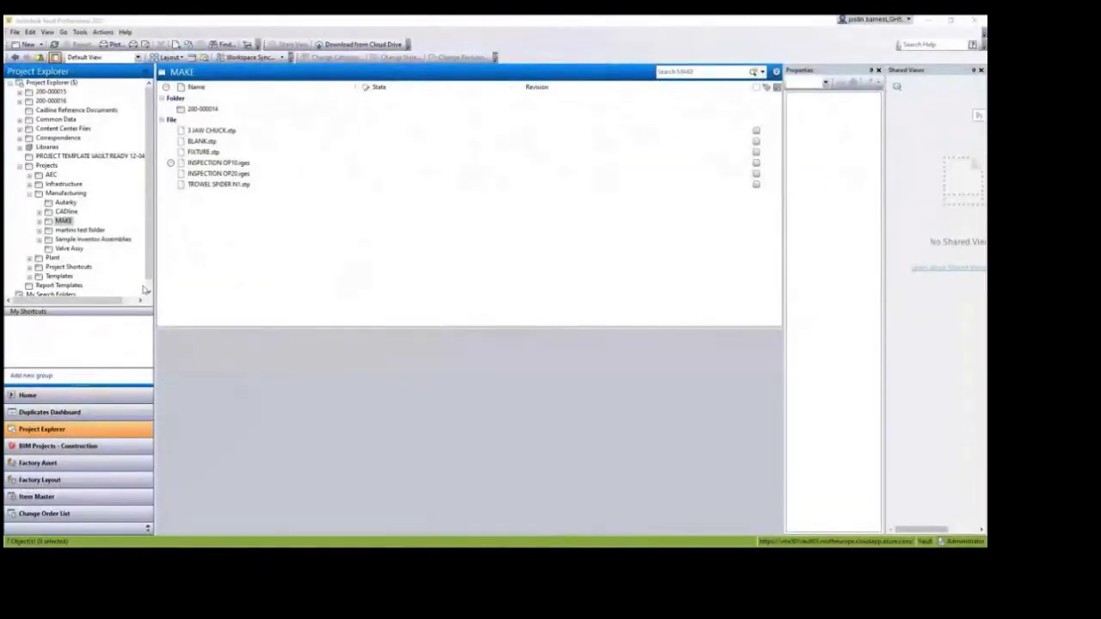
# Step: Upload Project_Event.pdf into the MAKE folder, then view INSPECTION OP20.iges attachments
pyautogui.rightClick(69, 223)
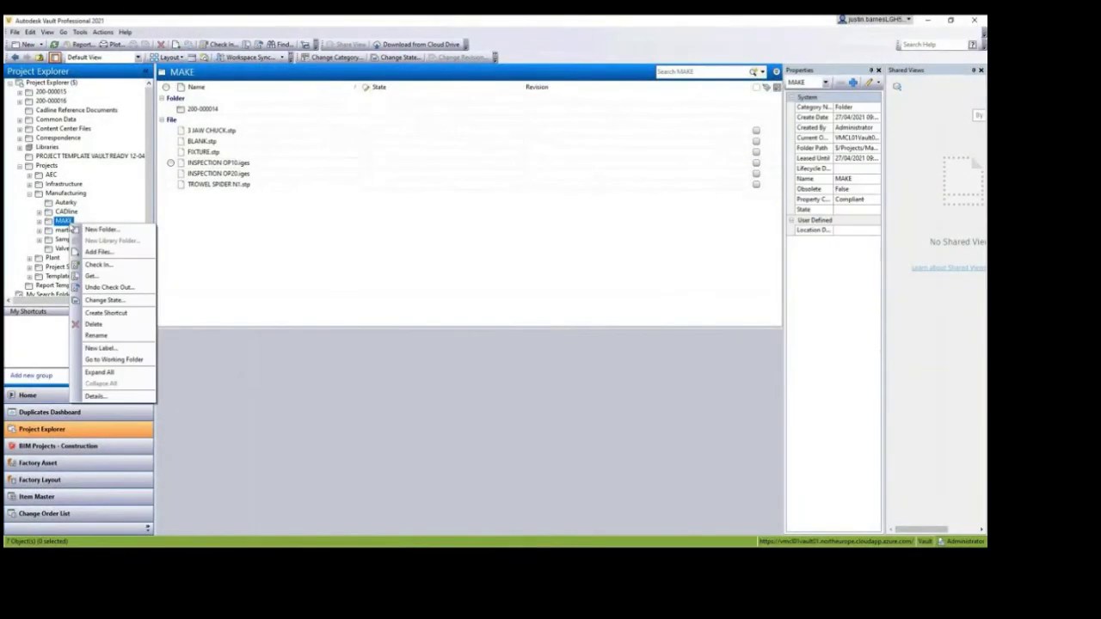
pyautogui.click(100, 252)
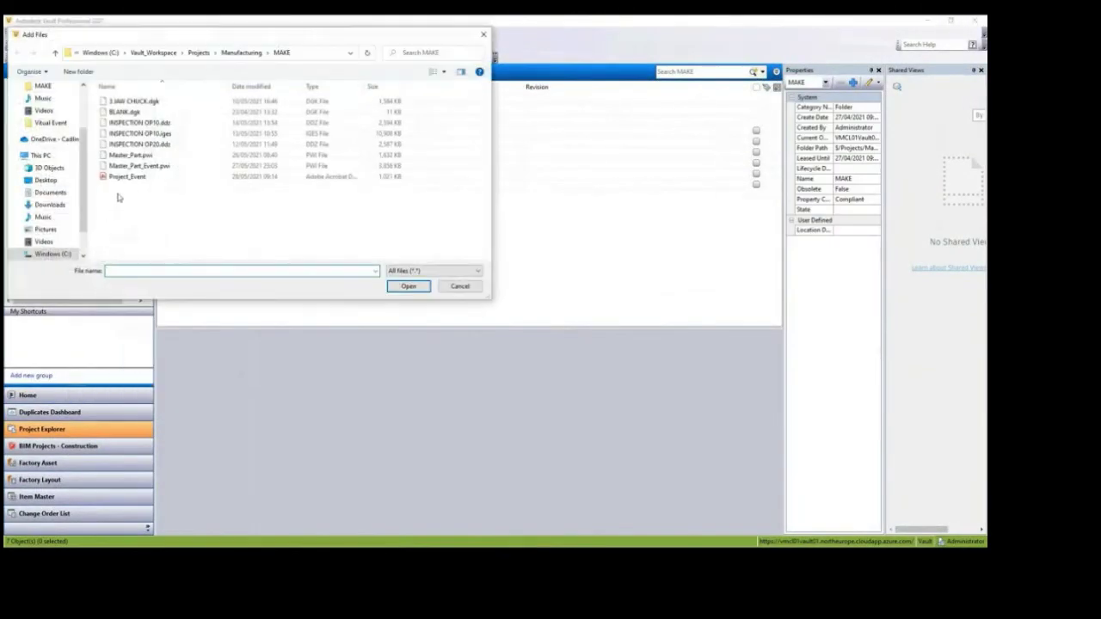
pyautogui.click(126, 177)
pyautogui.click(408, 286)
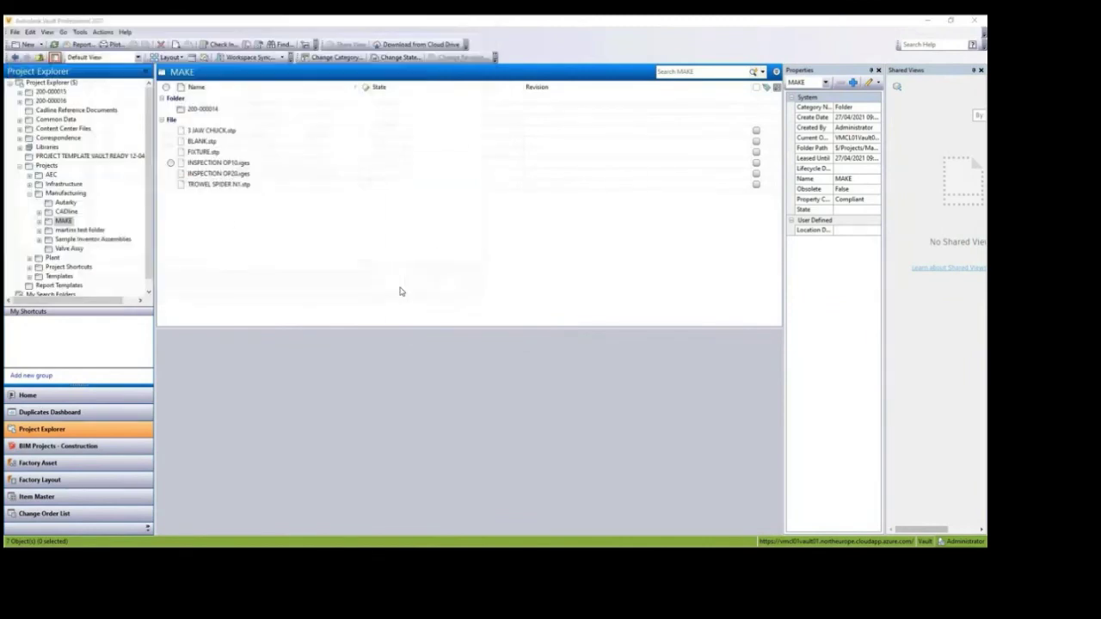
pyautogui.click(503, 429)
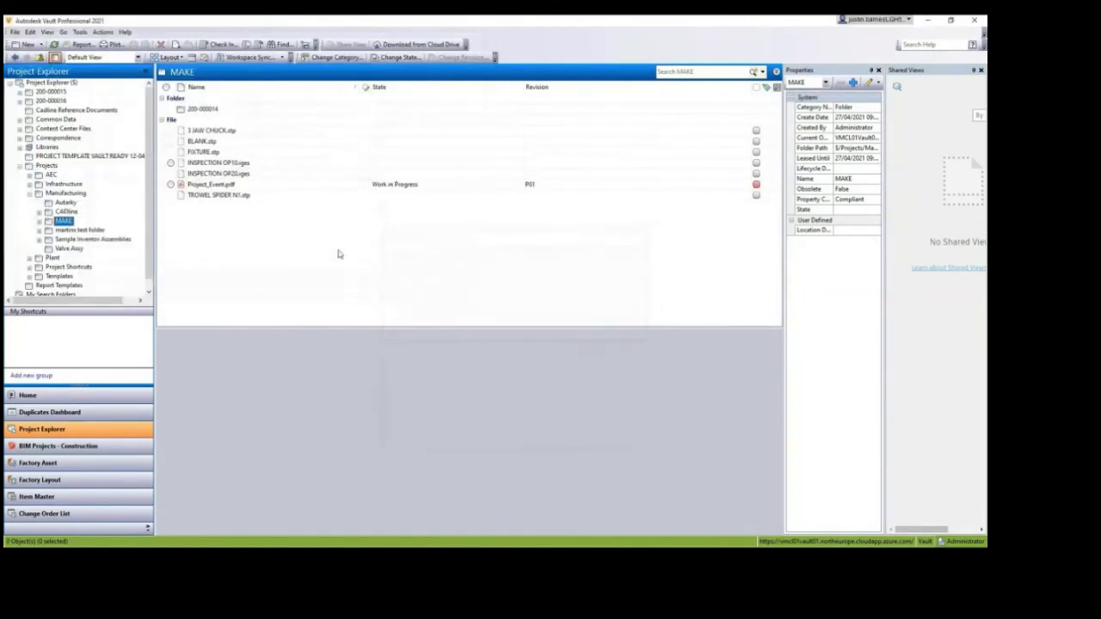
pyautogui.click(240, 174)
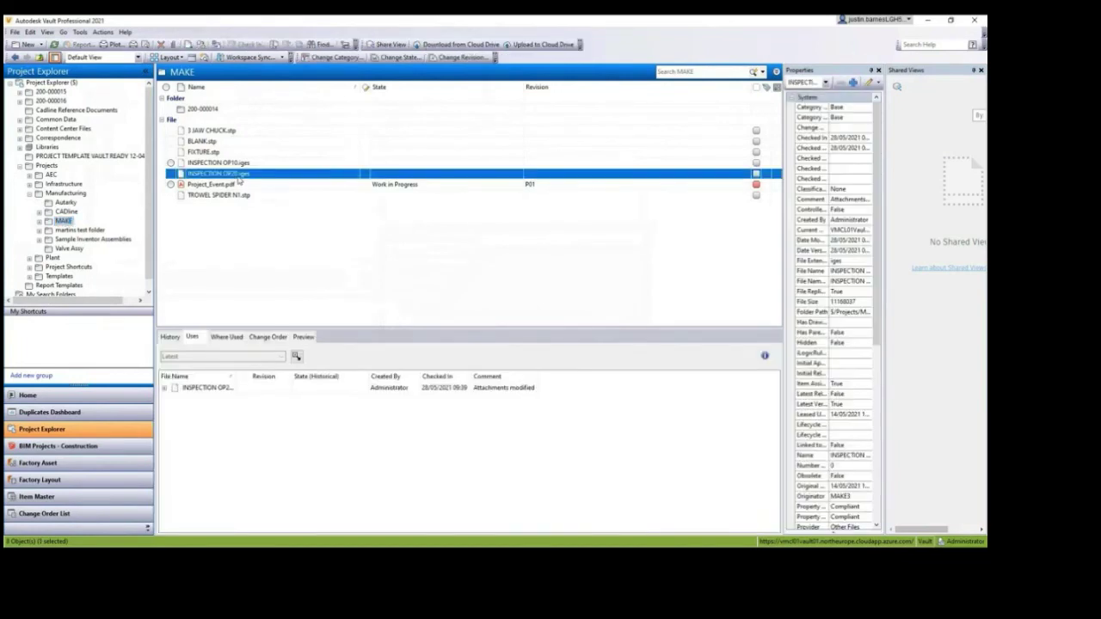
pyautogui.click(173, 44)
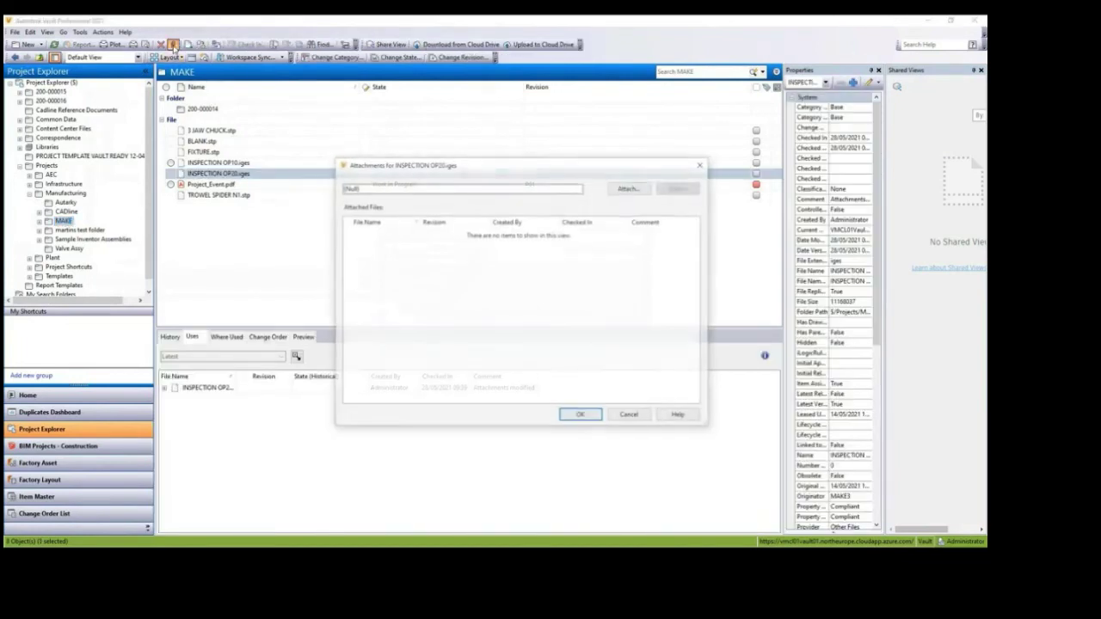